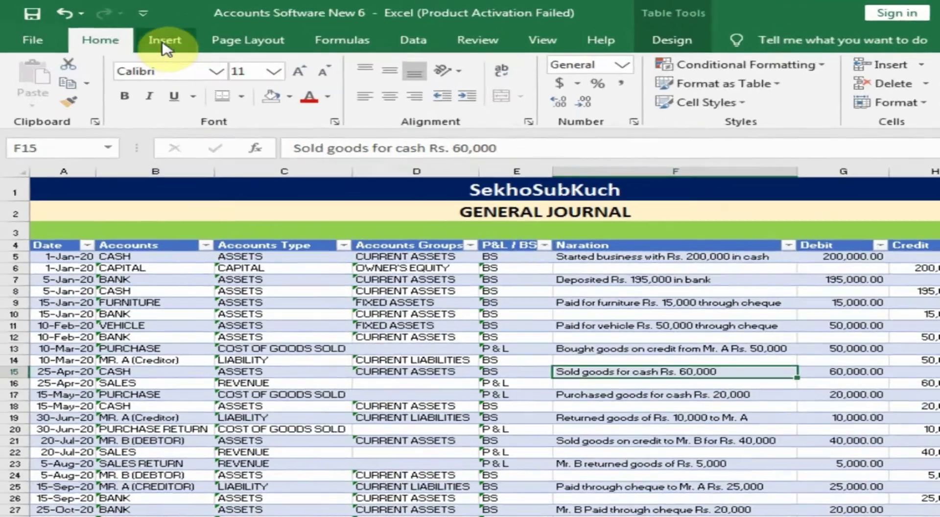
Step: Build an empty PivotTable from Table1 on a new worksheet, then go back to GENERAL JOURNAL
{"action": "left_click", "coordinate": [134, 32]}
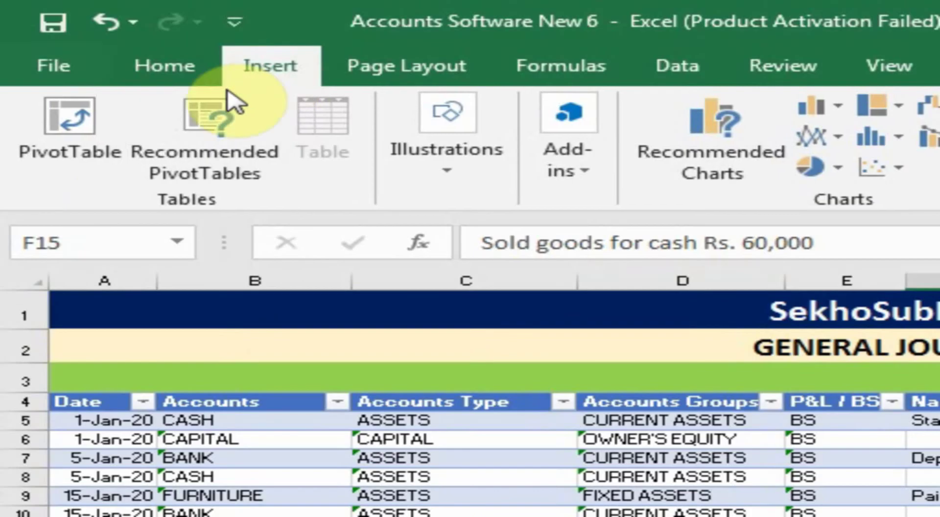
{"action": "left_click", "coordinate": [50, 166]}
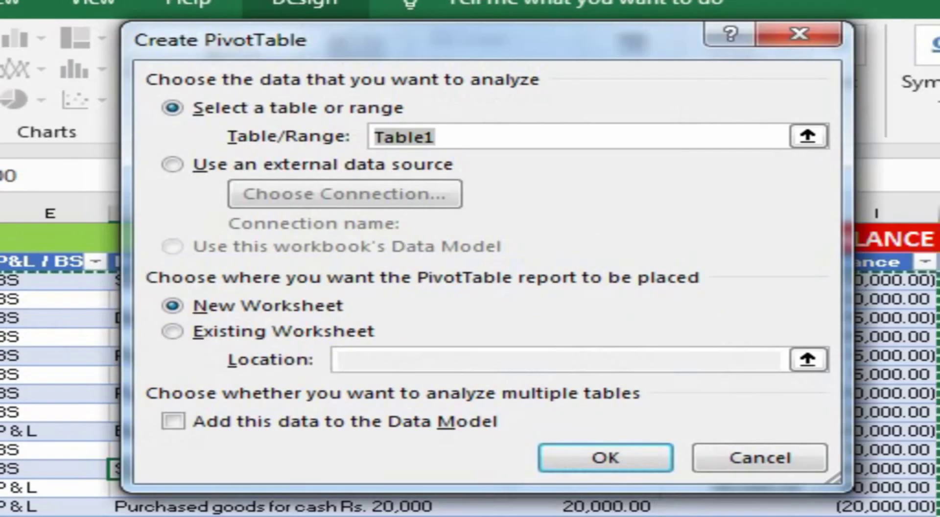
{"action": "left_click", "coordinate": [615, 458]}
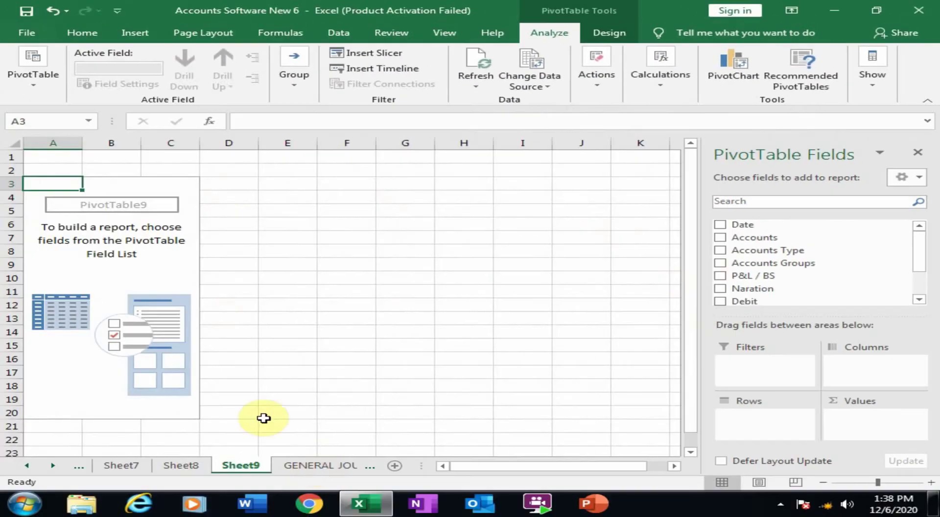
{"action": "mouse_move", "coordinate": [754, 275]}
{"action": "left_mouse_down"}
{"action": "mouse_move", "coordinate": [813, 301]}
{"action": "mouse_move", "coordinate": [363, 416]}
{"action": "left_mouse_up"}
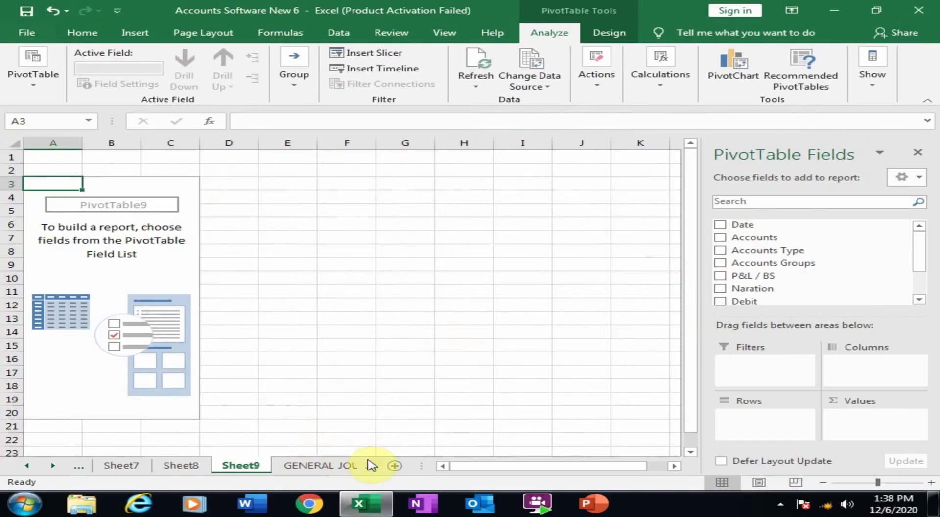
{"action": "left_click", "coordinate": [327, 465]}
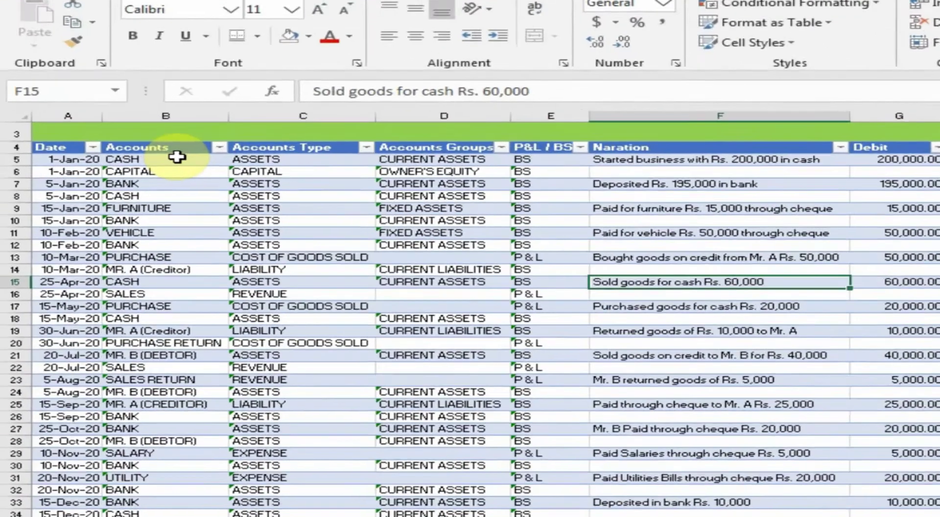
Step: Check the allowed account names for CASH in B5 against the Accounts sheet
{"action": "left_click", "coordinate": [137, 174]}
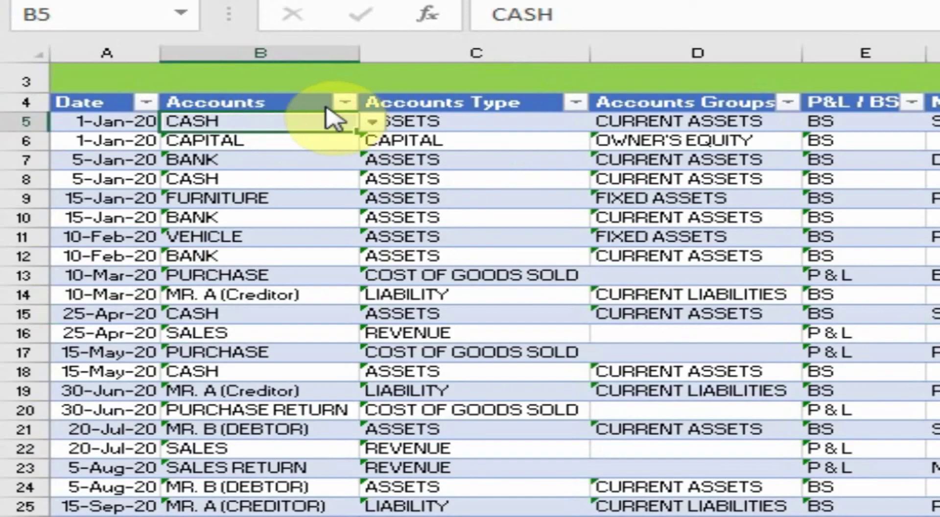
{"action": "left_click", "coordinate": [372, 122]}
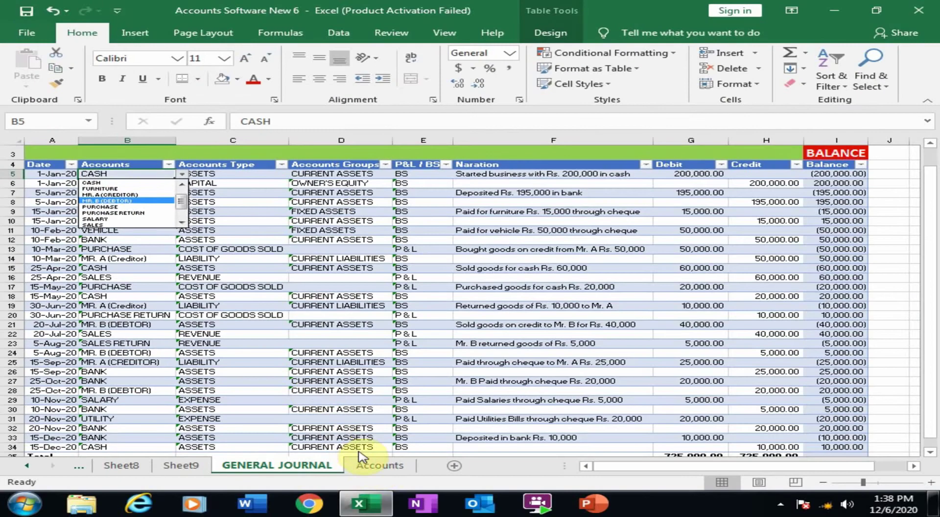
{"action": "left_click", "coordinate": [377, 469]}
{"action": "left_click", "coordinate": [377, 469]}
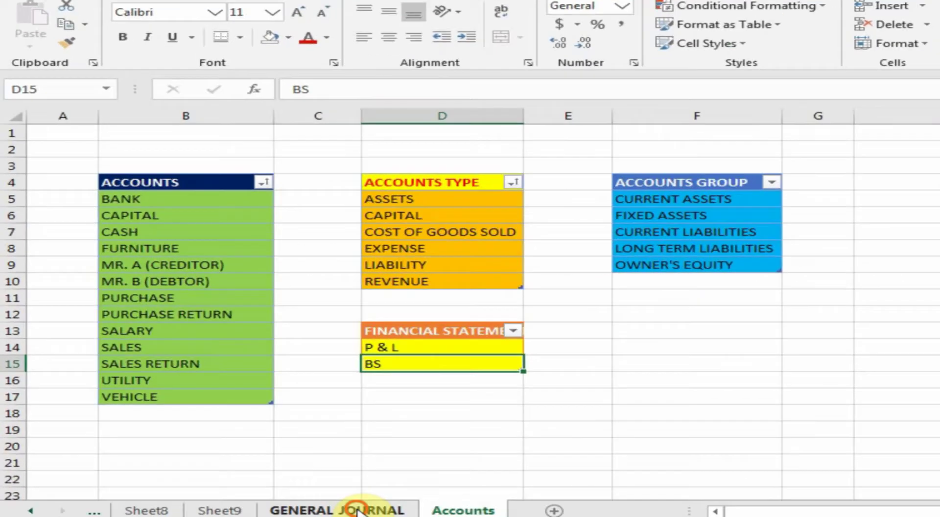
{"action": "left_click", "coordinate": [298, 466]}
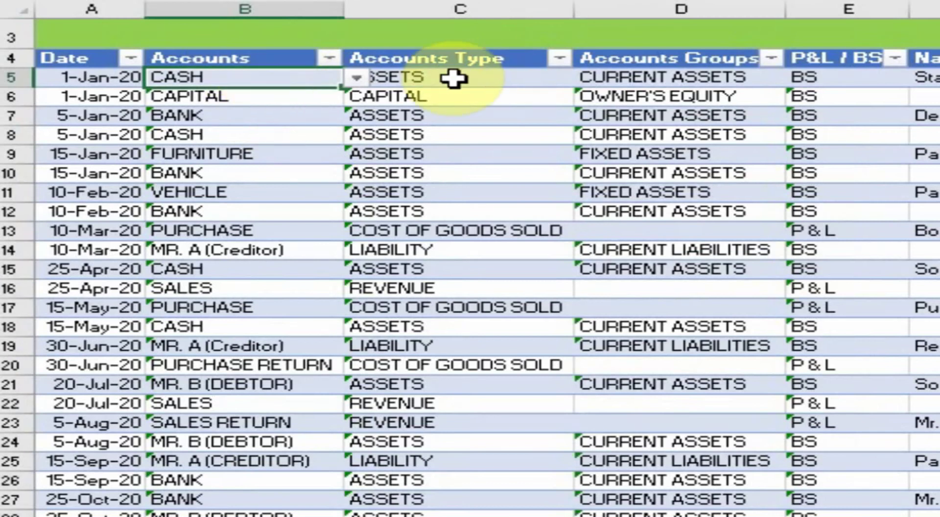
Step: Compare C5's account type choices with the ACCOUNTS TYPE list, from ASSETS to REVENUE
{"action": "left_click", "coordinate": [453, 78]}
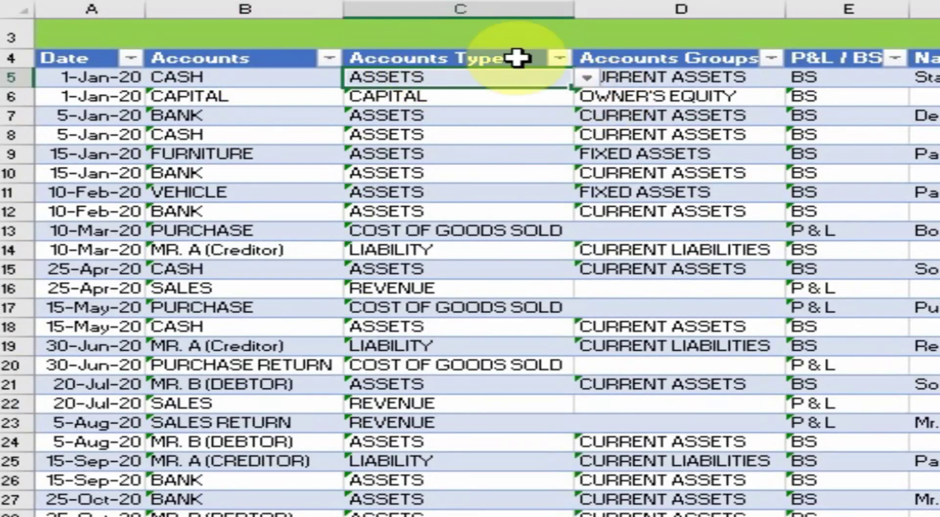
{"action": "left_click", "coordinate": [588, 79]}
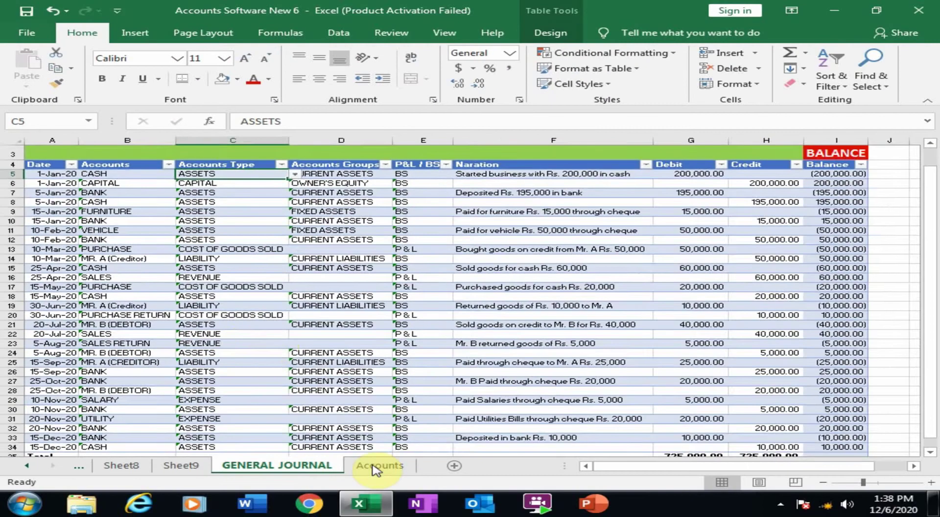
{"action": "left_click", "coordinate": [380, 465]}
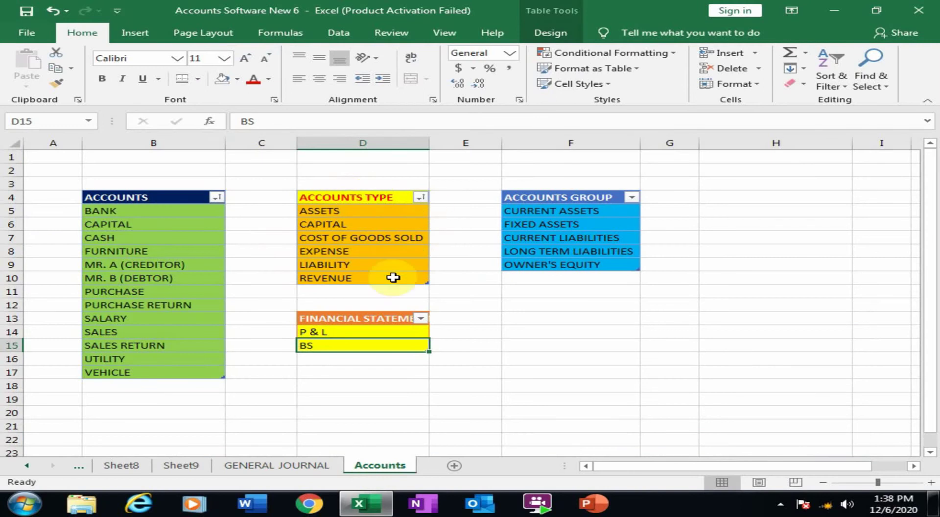
{"action": "left_click", "coordinate": [346, 211]}
{"action": "left_click", "coordinate": [338, 227]}
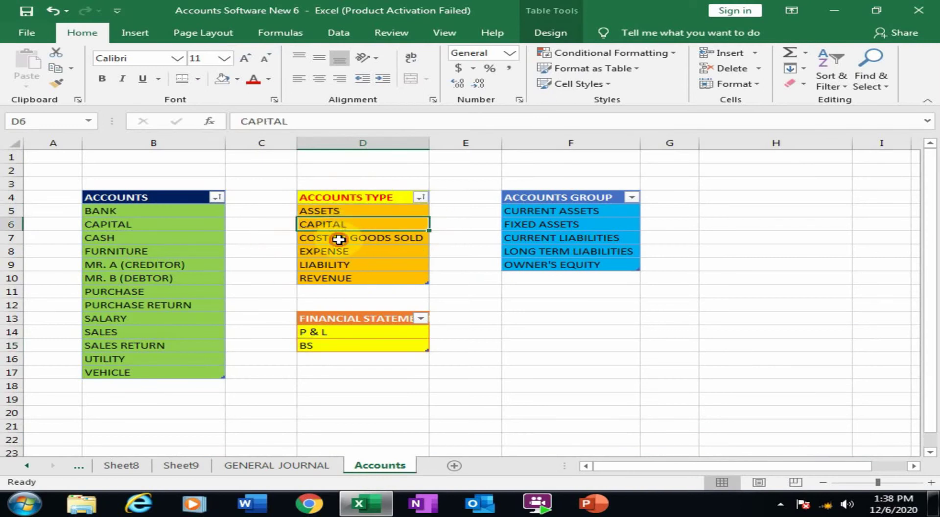
{"action": "left_click", "coordinate": [341, 239]}
{"action": "left_click", "coordinate": [342, 251]}
{"action": "left_click_drag", "start_coordinate": [346, 265], "coordinate": [348, 282]}
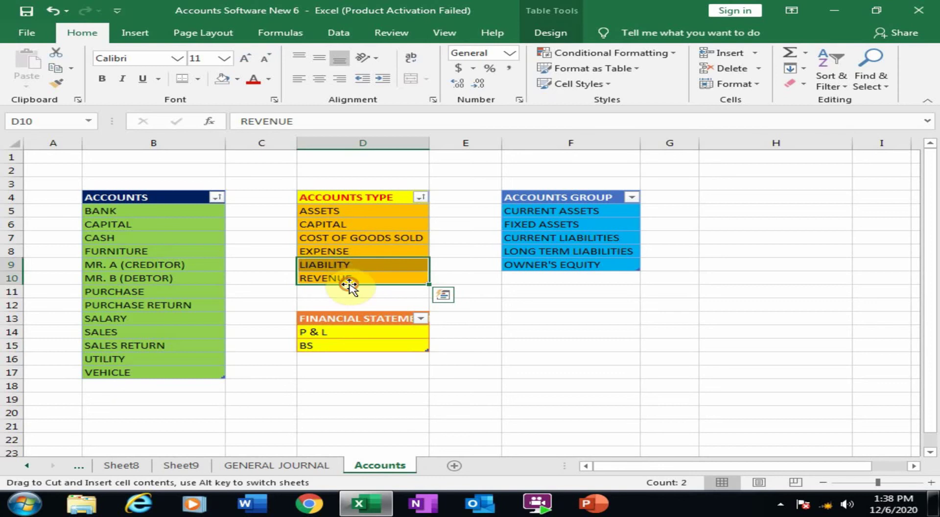
{"action": "left_click", "coordinate": [349, 280]}
{"action": "left_click", "coordinate": [305, 467]}
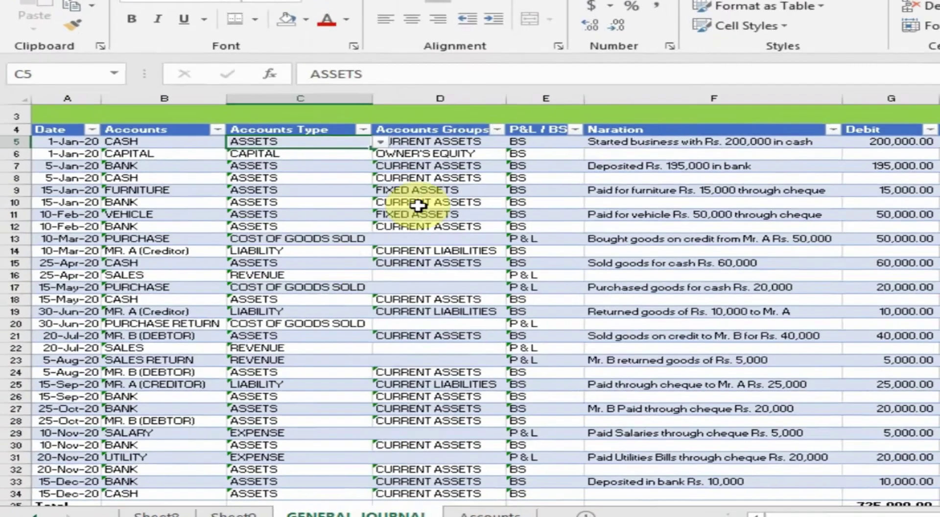
Step: Compare the Accounts Groups values with the ACCOUNTS GROUP list, from CURRENT ASSETS to OWNER'S EQUITY
{"action": "left_click", "coordinate": [443, 143]}
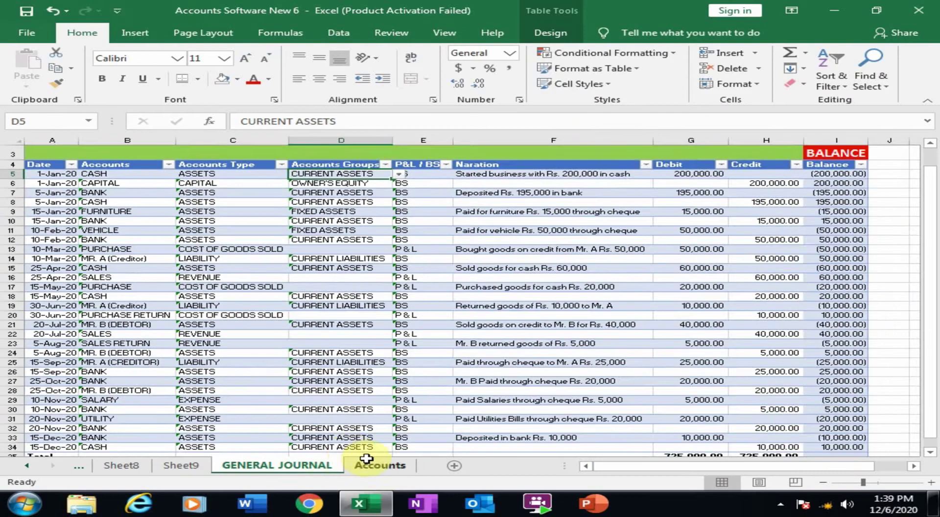
{"action": "left_click", "coordinate": [378, 465]}
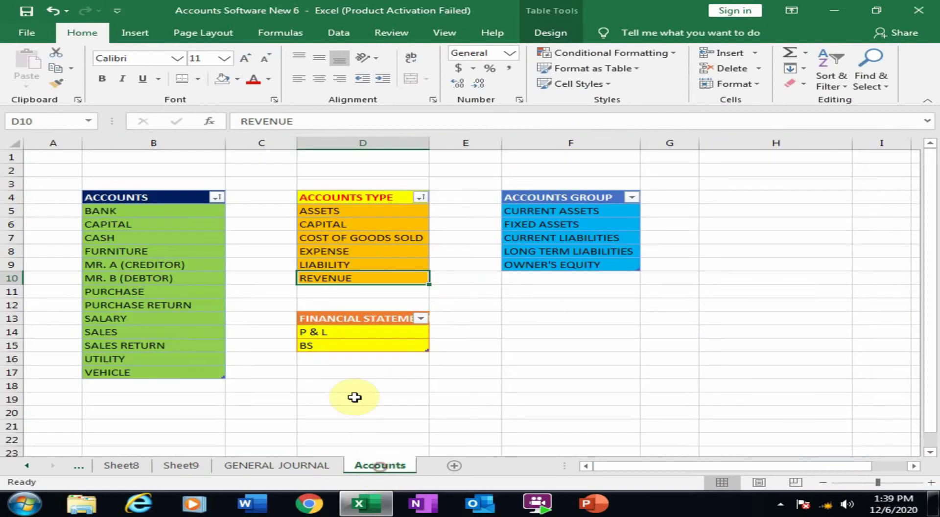
{"action": "left_click", "coordinate": [543, 211]}
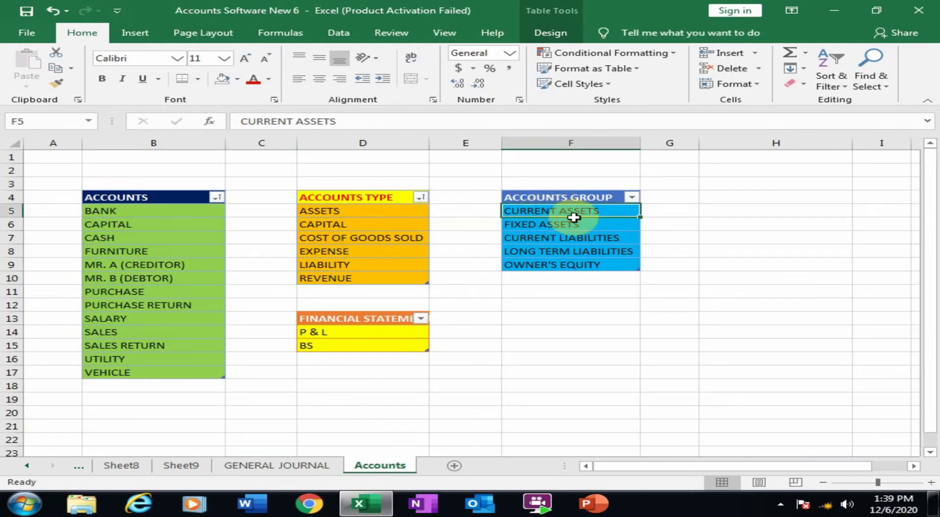
{"action": "left_click", "coordinate": [589, 226]}
{"action": "left_click", "coordinate": [591, 238]}
{"action": "left_click", "coordinate": [591, 251]}
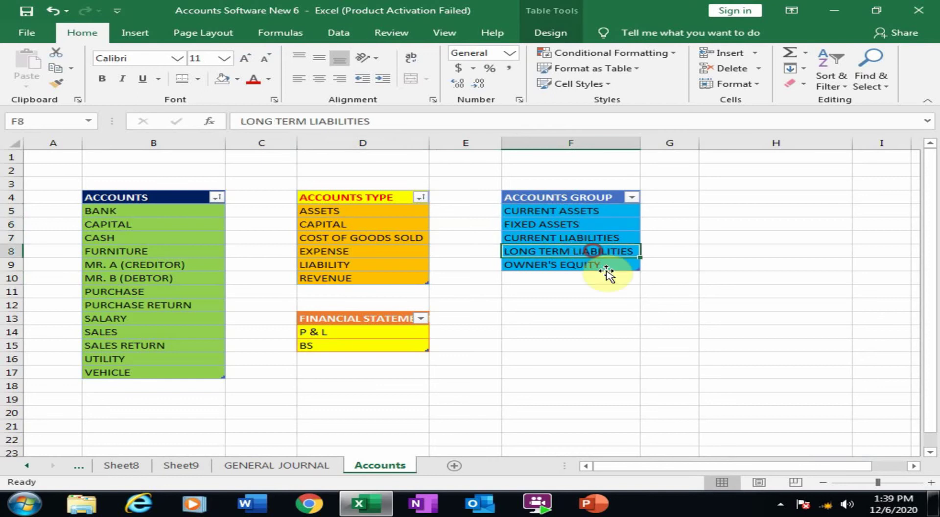
{"action": "left_click", "coordinate": [569, 266]}
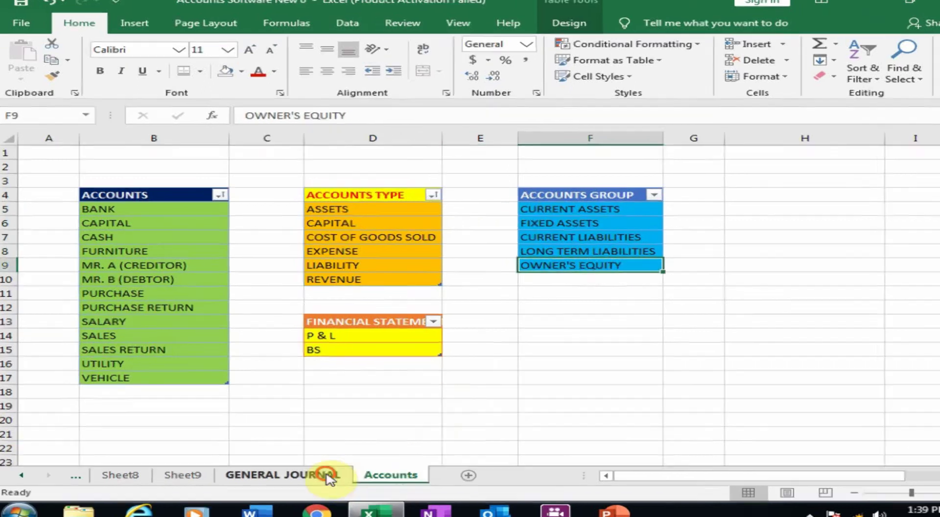
{"action": "left_click", "coordinate": [326, 468]}
Step: Review the P&L / BS choices in the journal, then go to Sheet9's empty PivotTable
{"action": "left_click", "coordinate": [727, 87]}
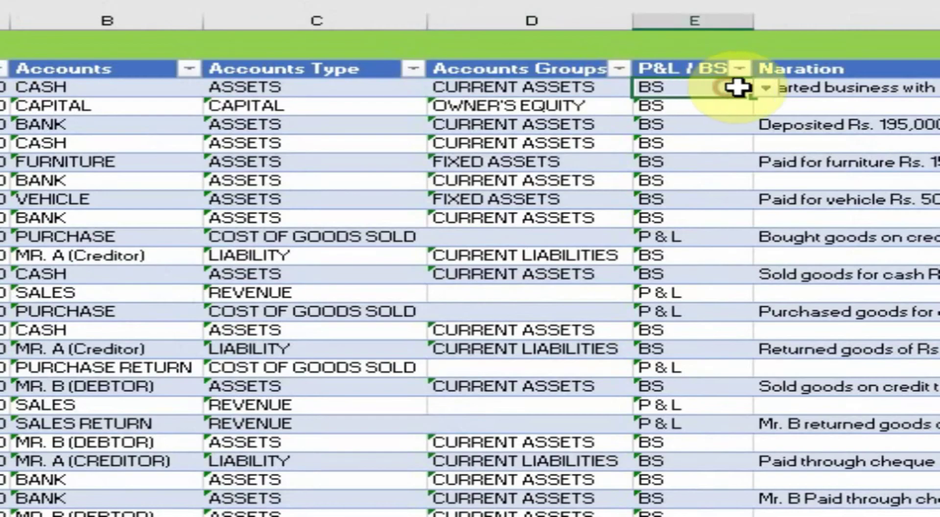
{"action": "left_click", "coordinate": [764, 91]}
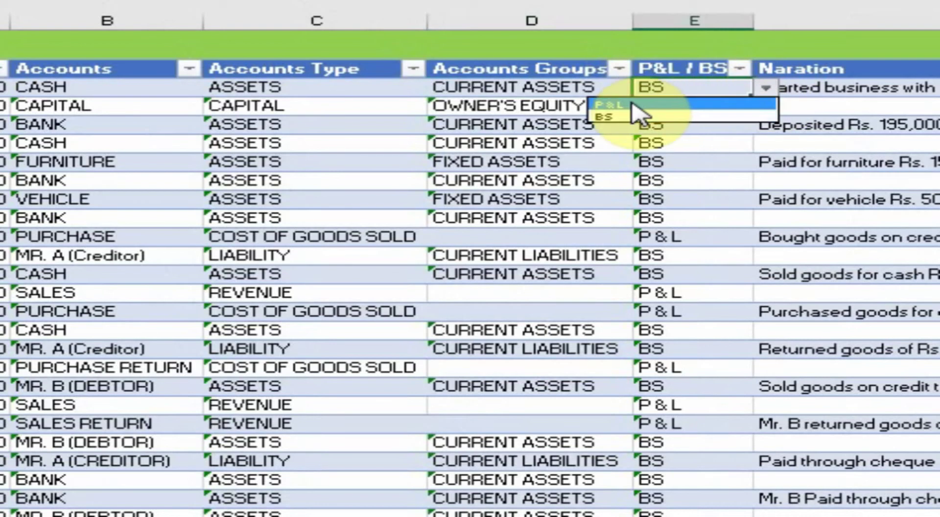
{"action": "left_click", "coordinate": [688, 142]}
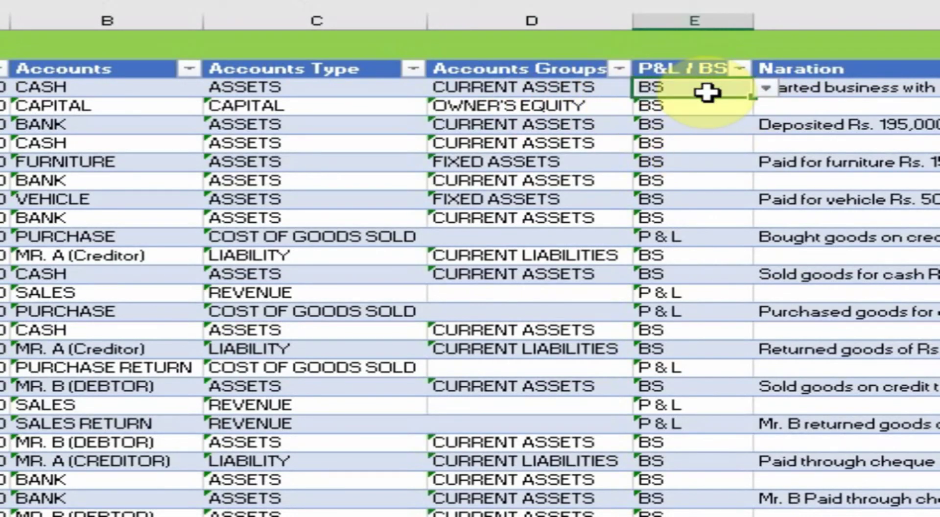
{"action": "left_click", "coordinate": [695, 239]}
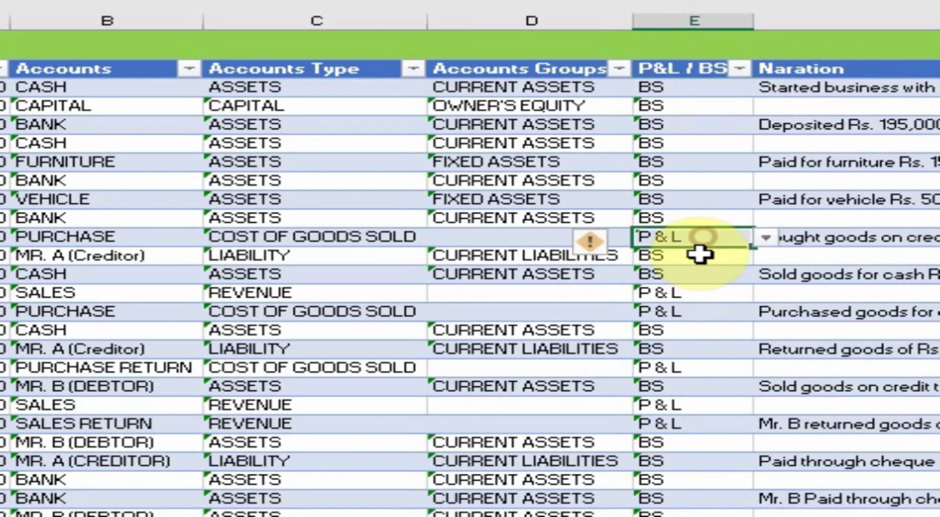
{"action": "left_click", "coordinate": [578, 92]}
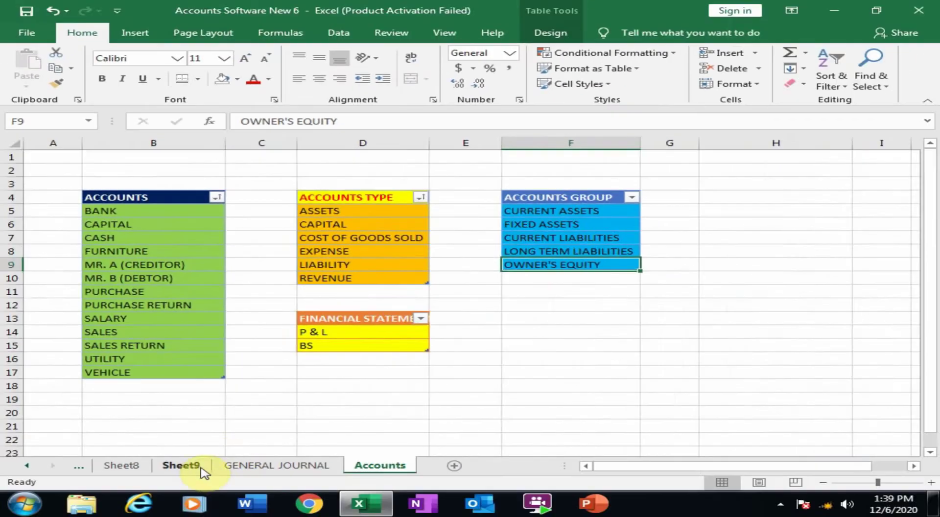
{"action": "left_click", "coordinate": [182, 466]}
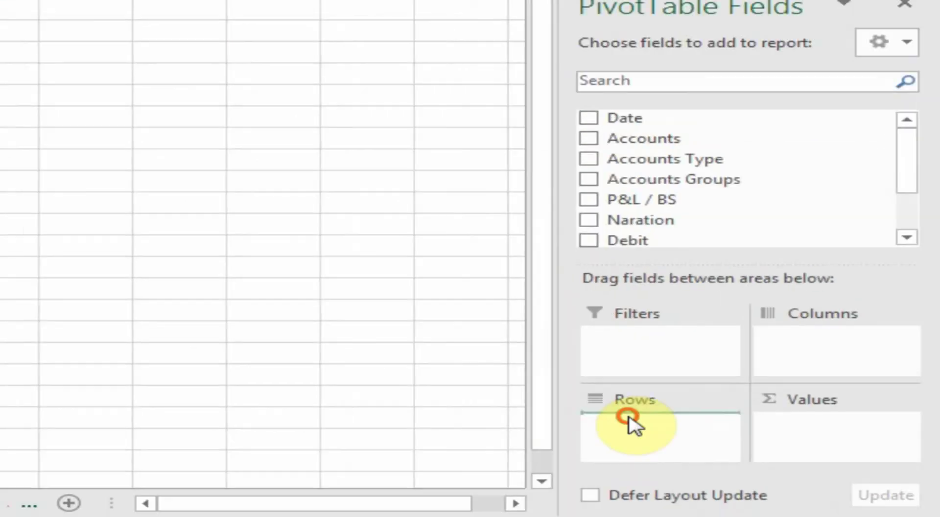
{"action": "left_click_drag", "start_coordinate": [613, 130], "coordinate": [612, 441]}
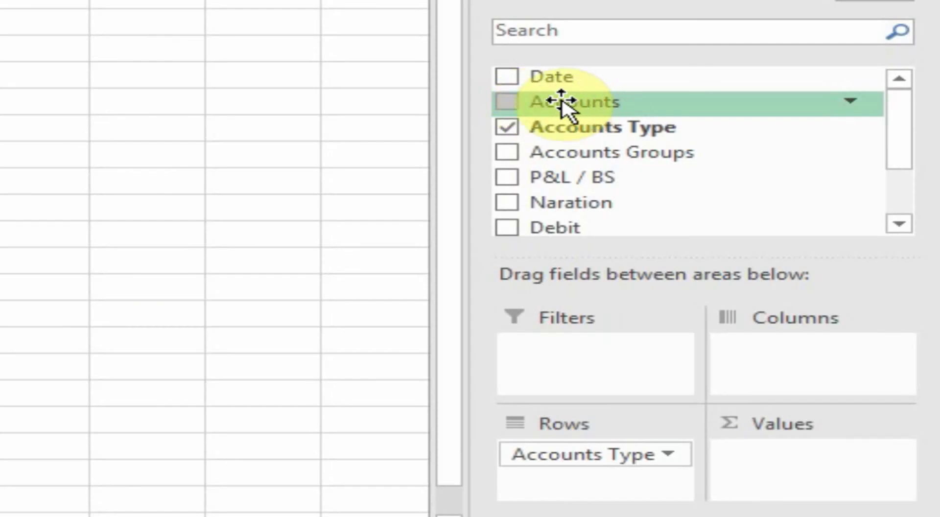
{"action": "left_click_drag", "start_coordinate": [544, 103], "coordinate": [568, 495]}
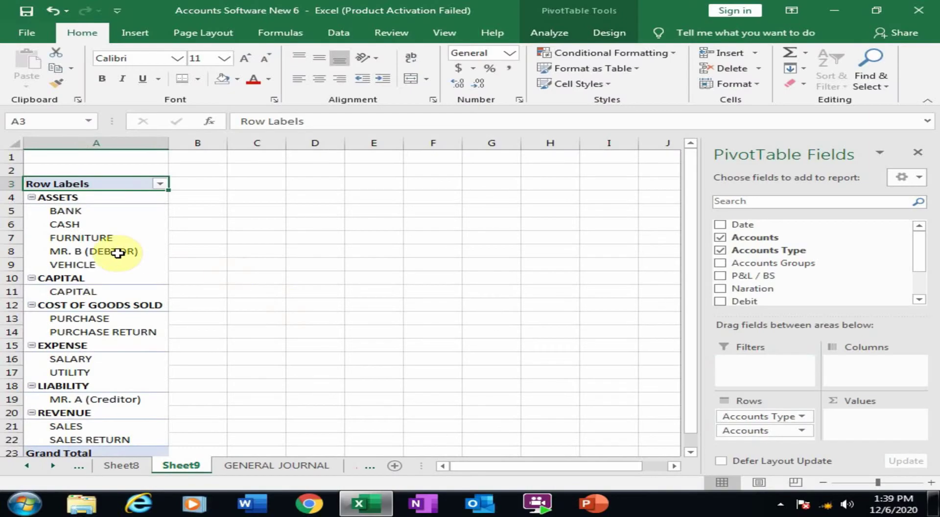
{"action": "scroll", "coordinate": [120, 324], "scroll_direction": "down", "scroll_amount": 2}
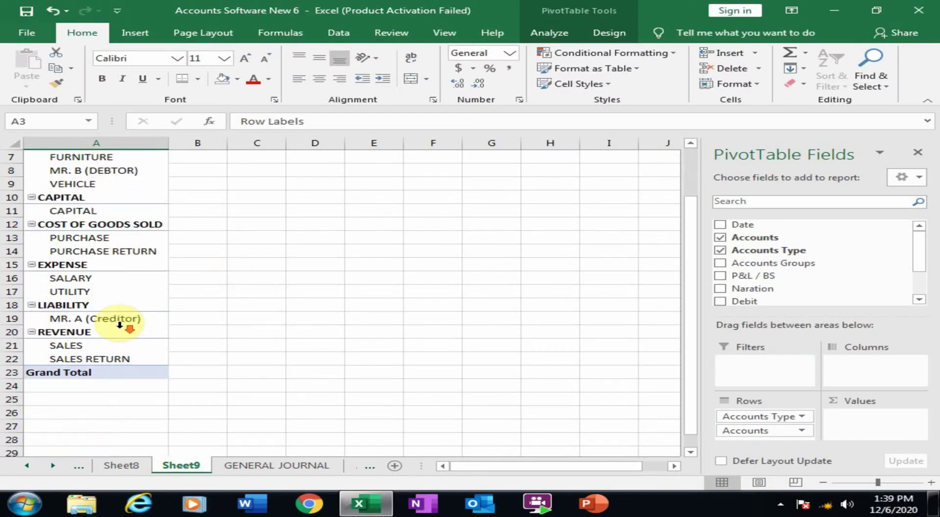
{"action": "scroll", "coordinate": [120, 332], "scroll_direction": "up", "scroll_amount": 2}
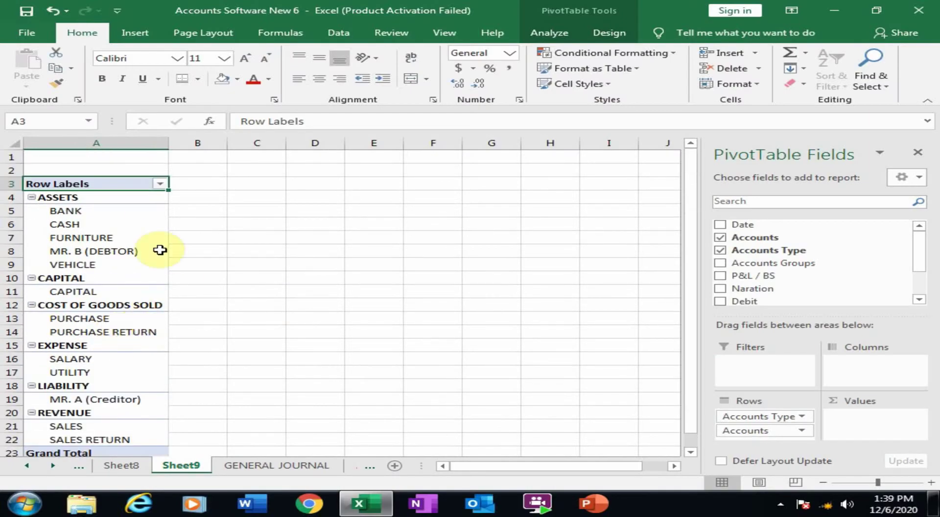
{"action": "left_click", "coordinate": [71, 197]}
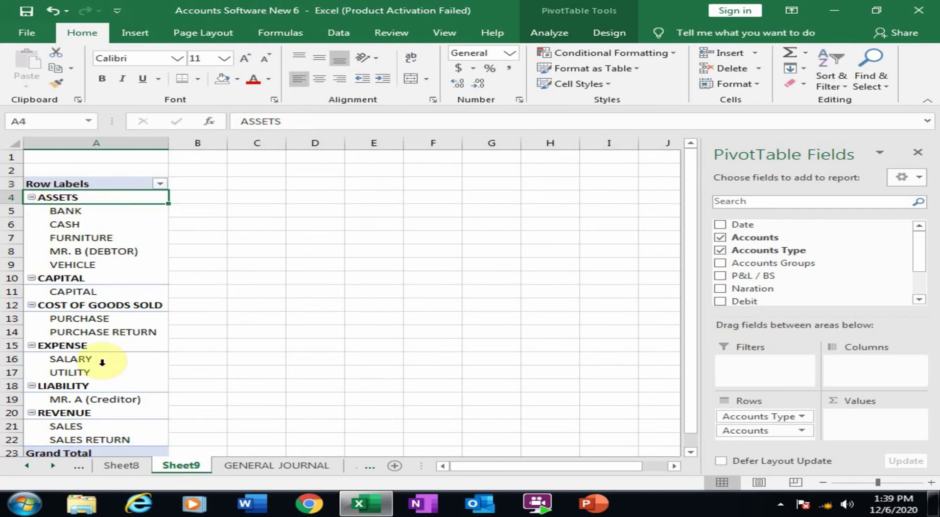
{"action": "left_click", "coordinate": [78, 389]}
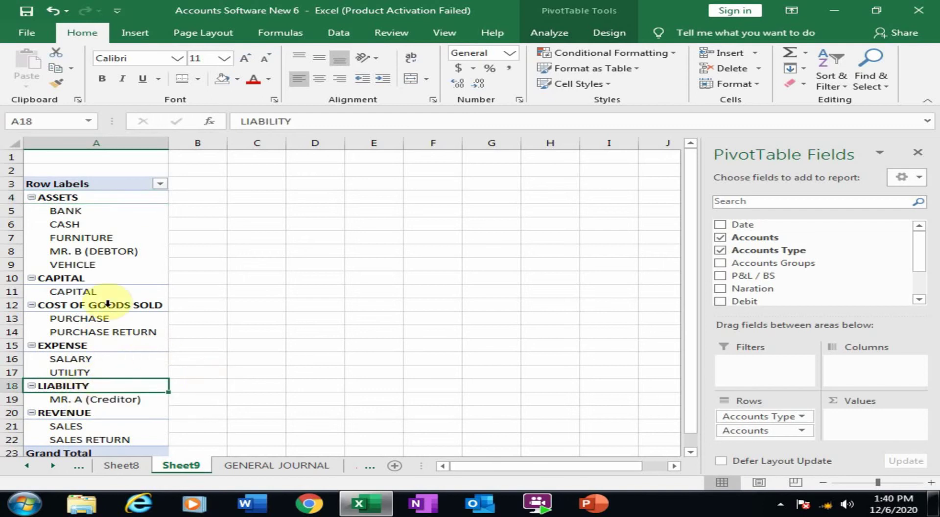
{"action": "left_click", "coordinate": [82, 279]}
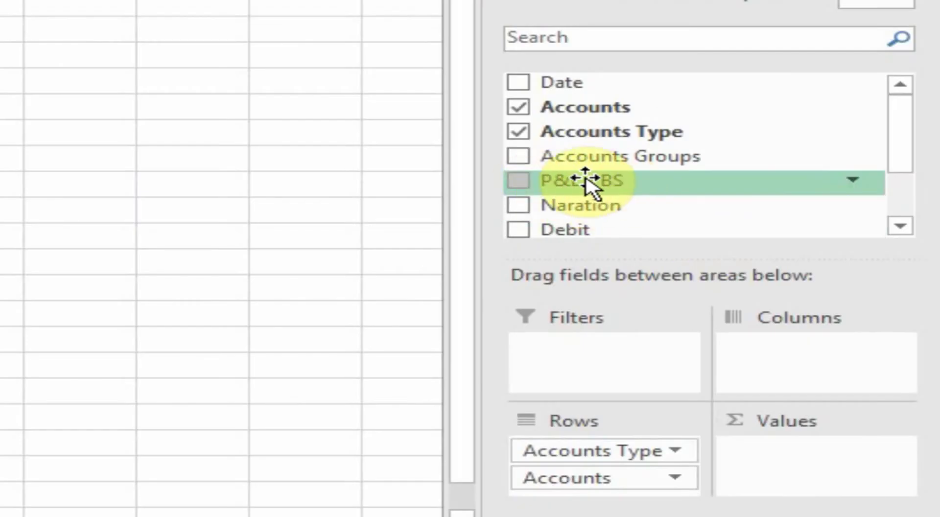
Step: Add P&L / BS as a report filter and keep only the P & L accounts
{"action": "left_click_drag", "start_coordinate": [585, 181], "coordinate": [600, 352]}
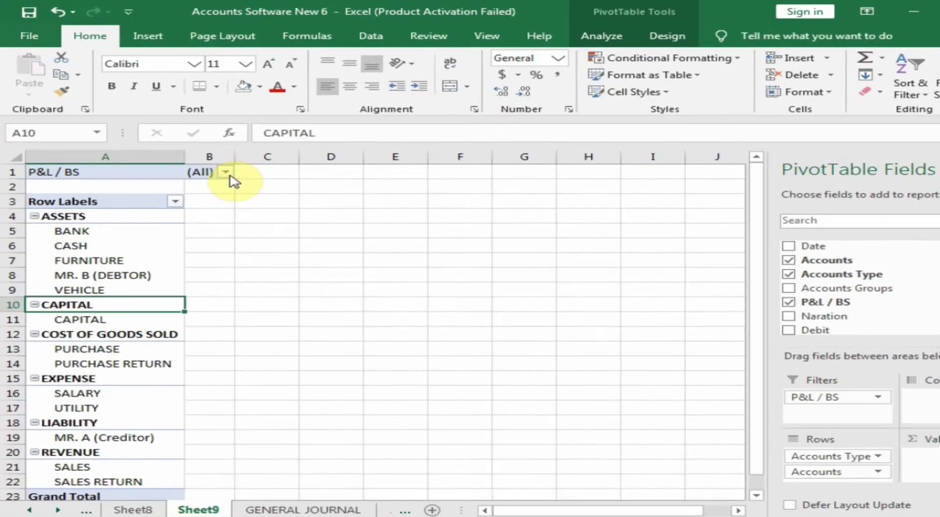
{"action": "left_click", "coordinate": [67, 114]}
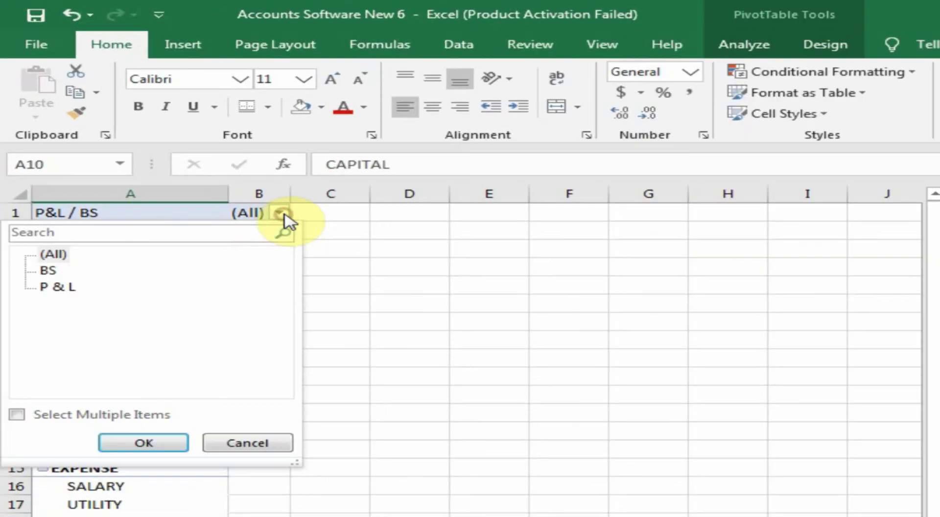
{"action": "left_click", "coordinate": [55, 287]}
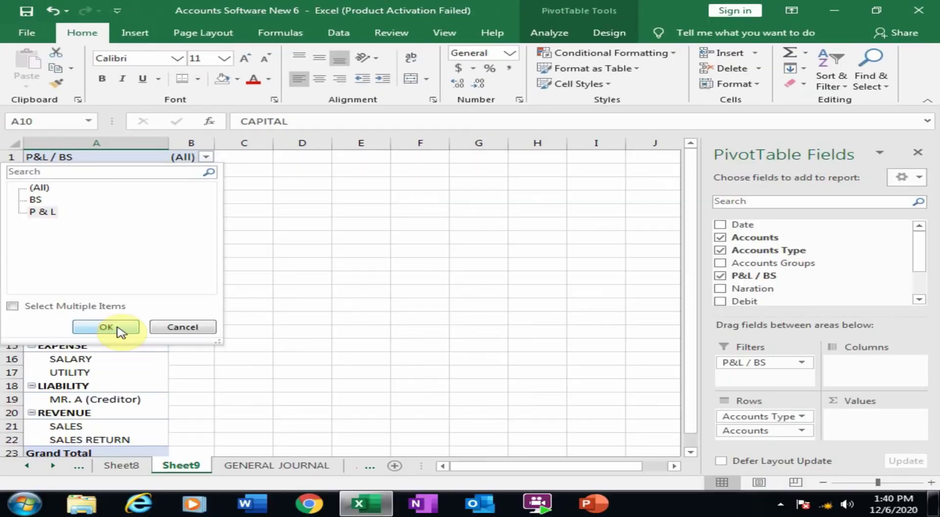
{"action": "left_click", "coordinate": [117, 328]}
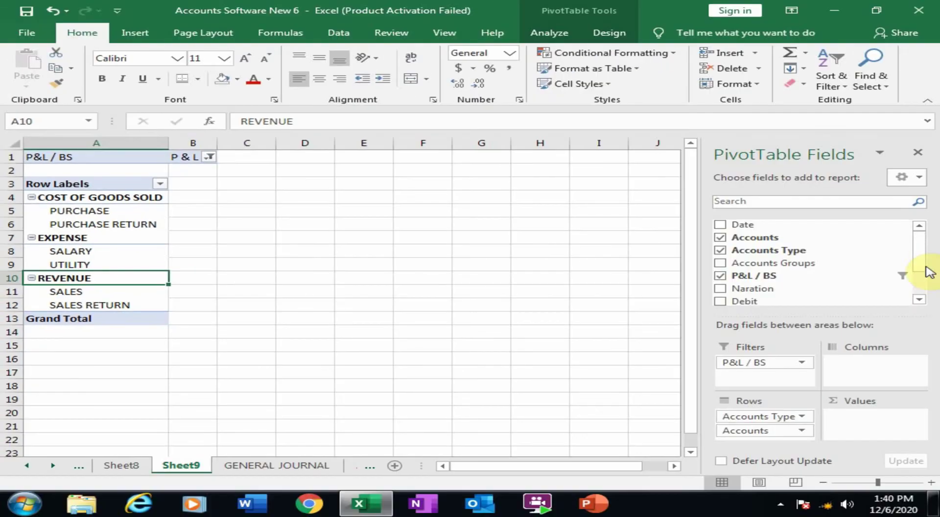
{"action": "scroll", "coordinate": [920, 262], "scroll_direction": "down", "scroll_amount": 3}
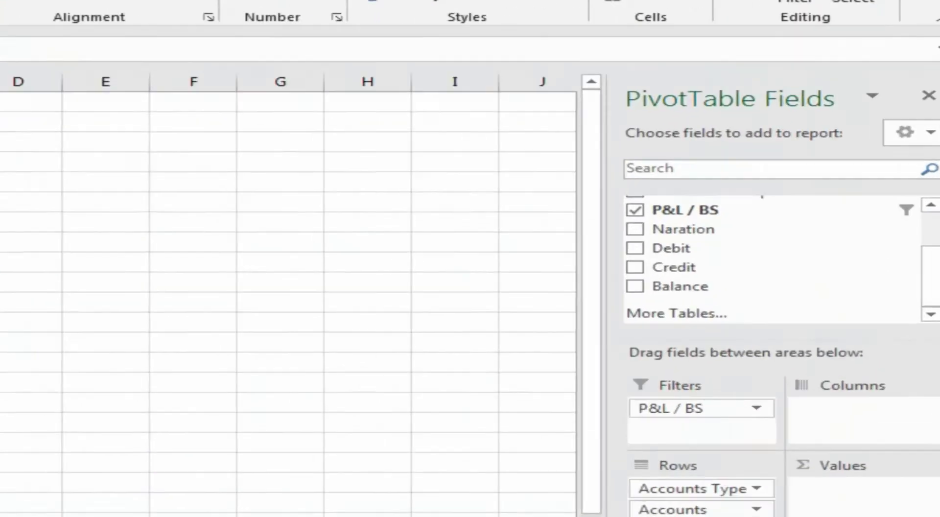
{"action": "left_click", "coordinate": [369, 465]}
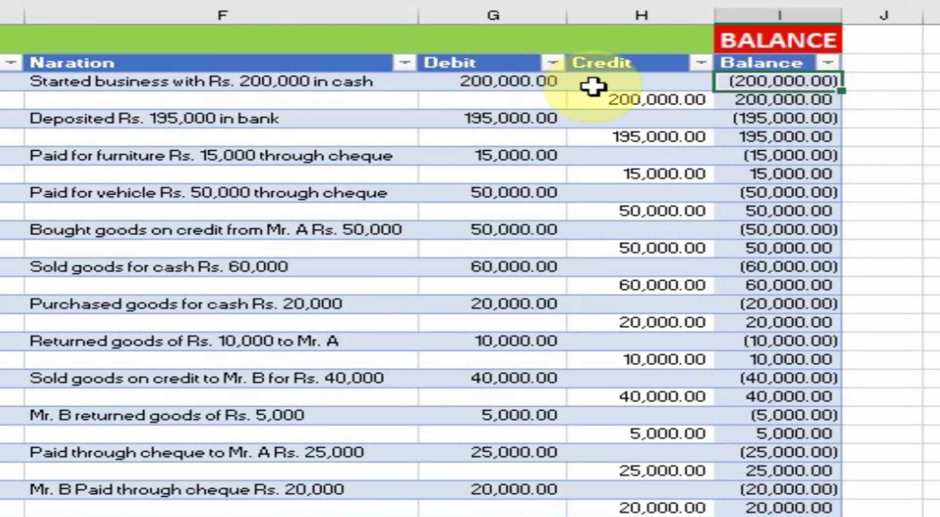
{"action": "left_click", "coordinate": [449, 79]}
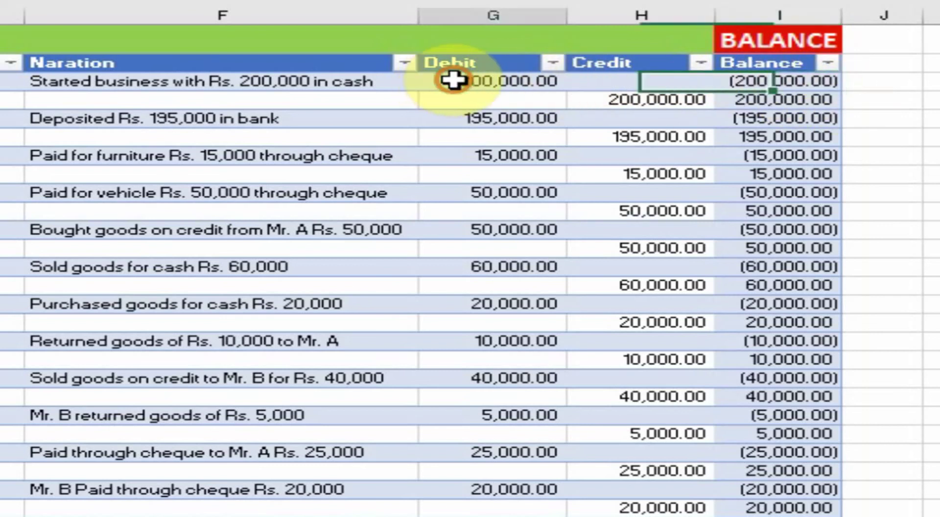
{"action": "left_click", "coordinate": [803, 82]}
{"action": "left_click", "coordinate": [681, 102]}
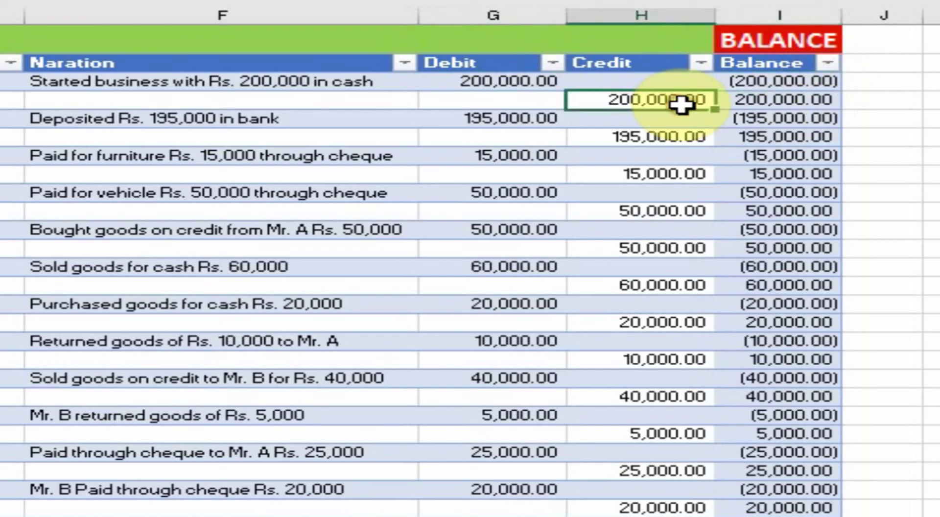
{"action": "left_click", "coordinate": [783, 102]}
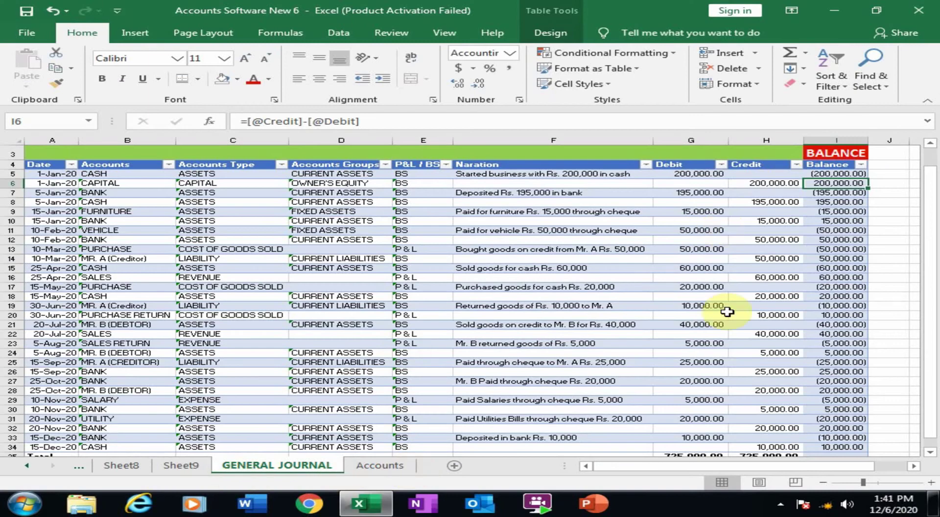
{"action": "left_click", "coordinate": [182, 466]}
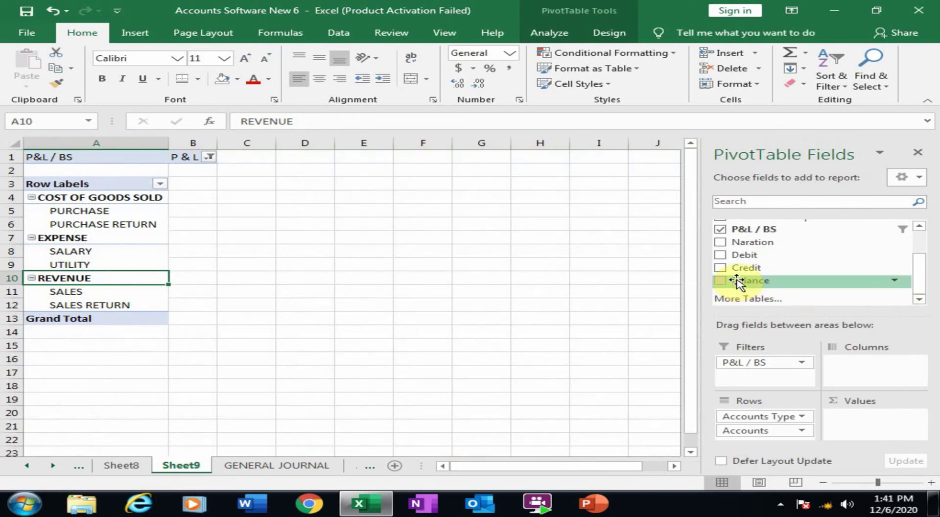
Step: Add Sum of Balance to the values (REVENUE 95000, Grand Total 10000) and select the REVENUE label
{"action": "left_click_drag", "start_coordinate": [737, 281], "coordinate": [860, 427]}
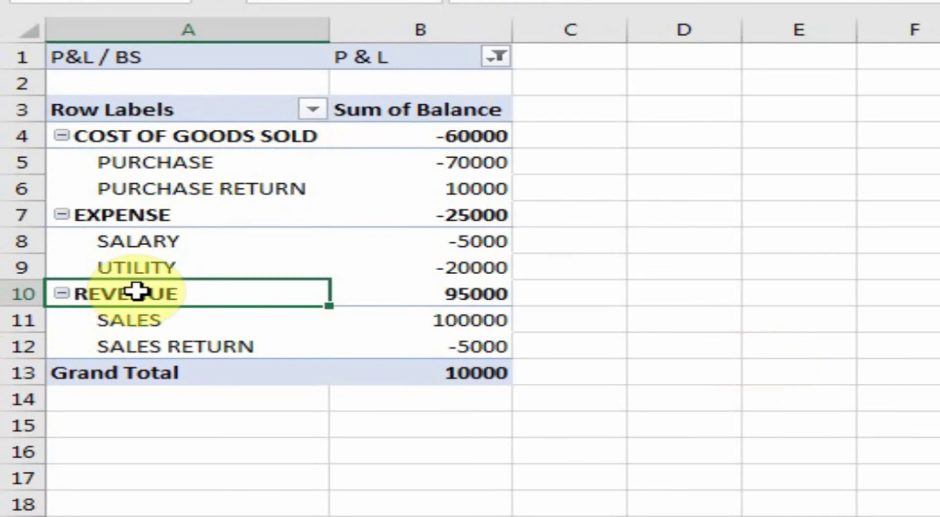
{"action": "left_click", "coordinate": [483, 299]}
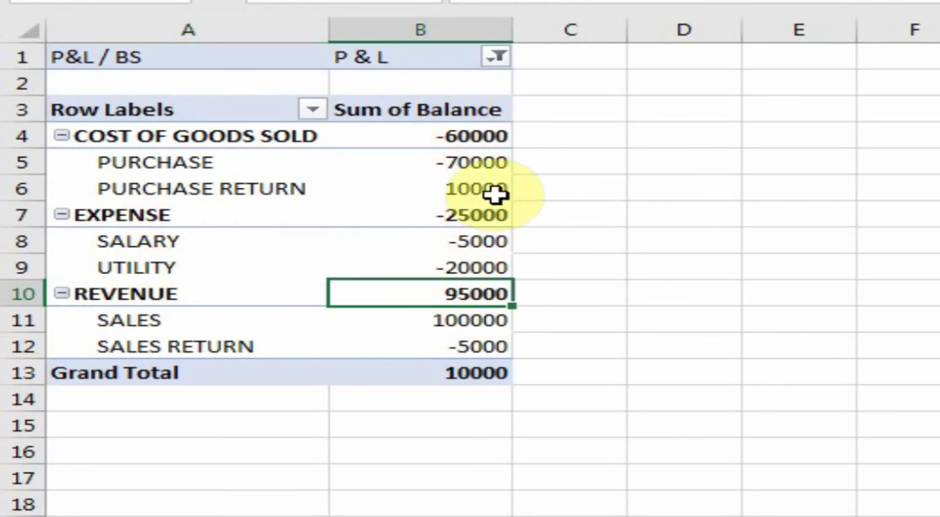
{"action": "mouse_move", "coordinate": [352, 335]}
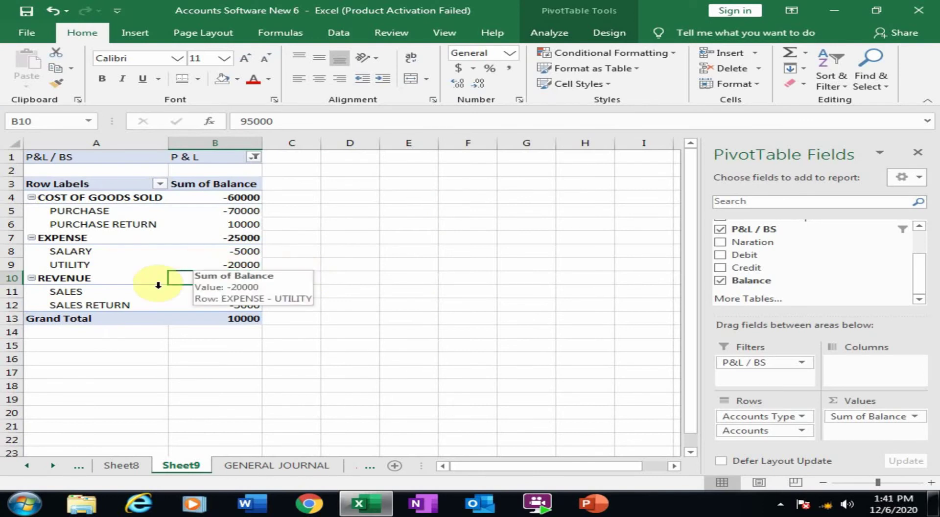
{"action": "left_click", "coordinate": [82, 279]}
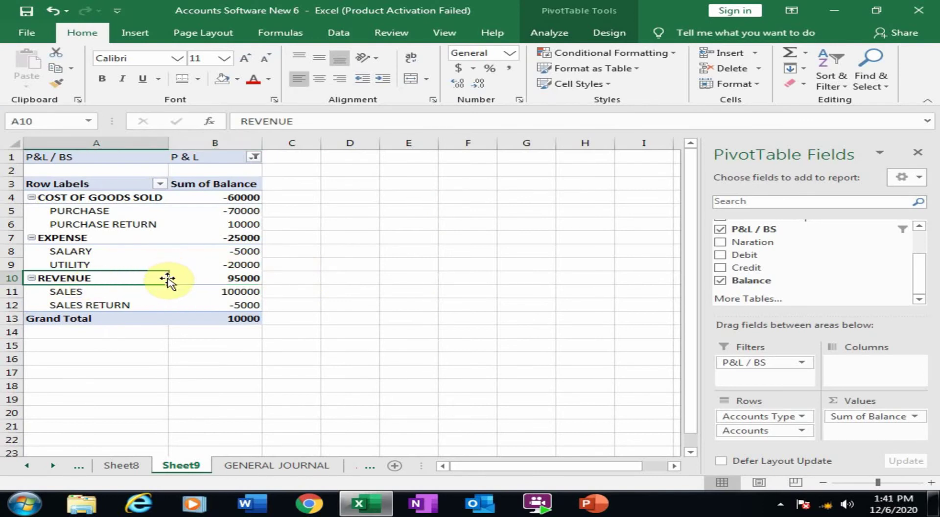
{"action": "left_click_drag", "start_coordinate": [169, 280], "coordinate": [188, 191]}
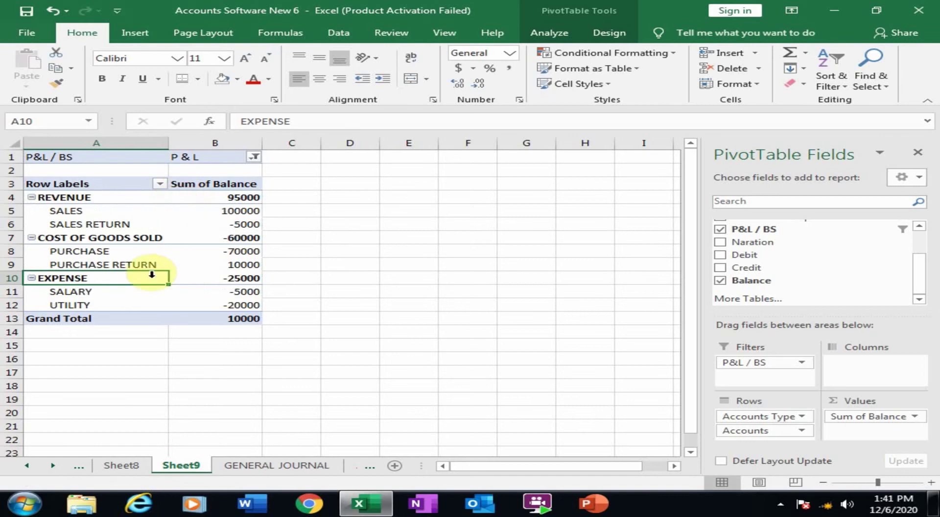
{"action": "left_click", "coordinate": [77, 240]}
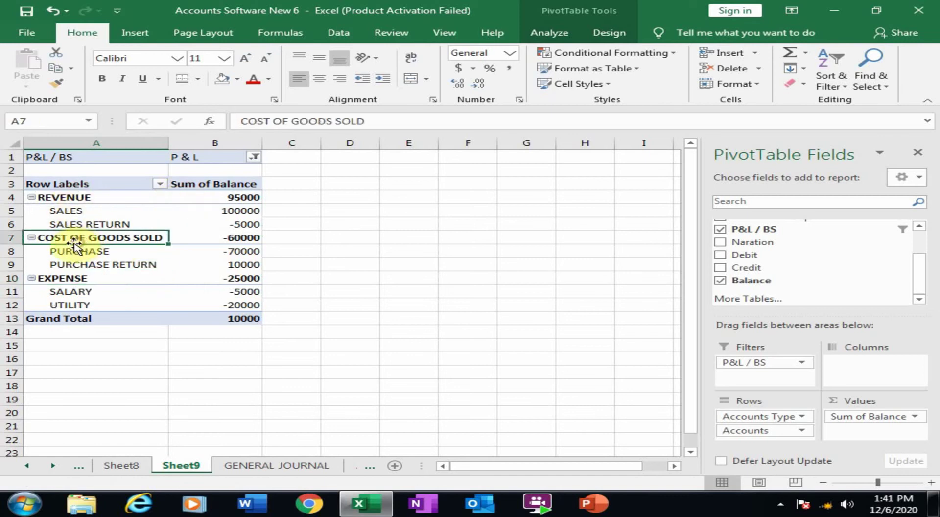
{"action": "left_click", "coordinate": [45, 279]}
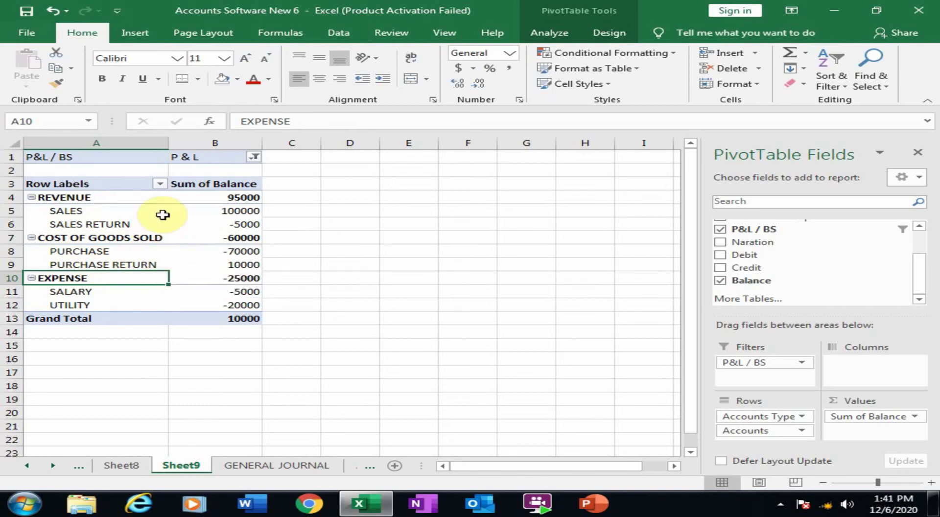
{"action": "left_click", "coordinate": [101, 227]}
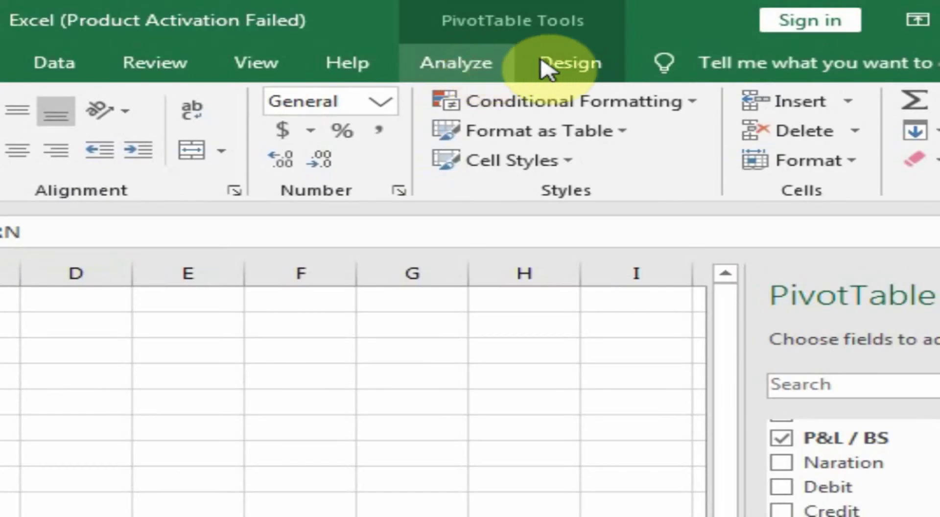
Step: Switch the PivotTable report layout to Tabular Form, giving each account type its own total row
{"action": "left_click", "coordinate": [568, 64]}
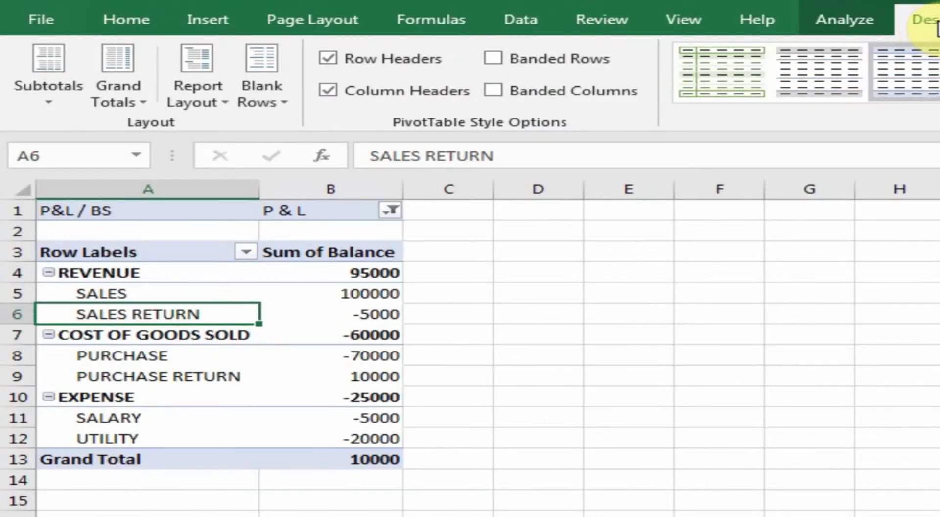
{"action": "left_click", "coordinate": [218, 106]}
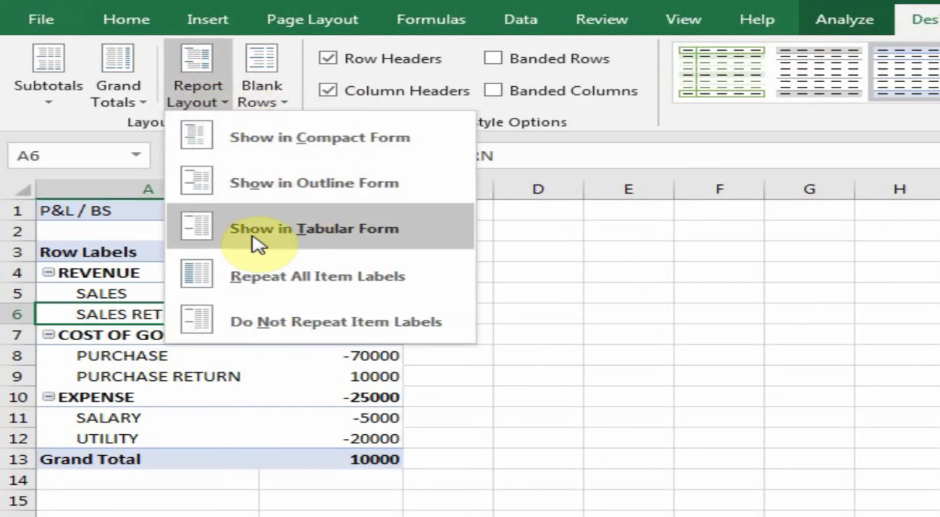
{"action": "left_click", "coordinate": [349, 240]}
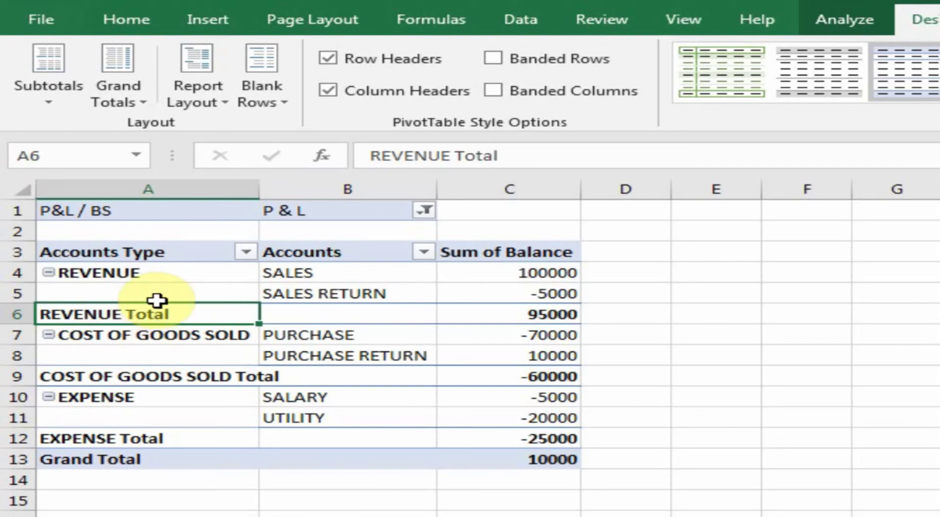
{"action": "left_click", "coordinate": [125, 271]}
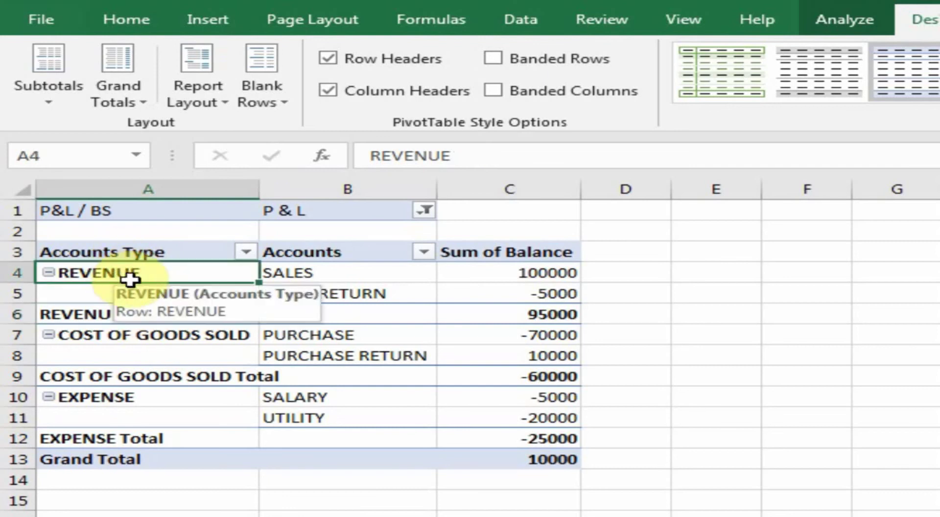
{"action": "left_click", "coordinate": [64, 337]}
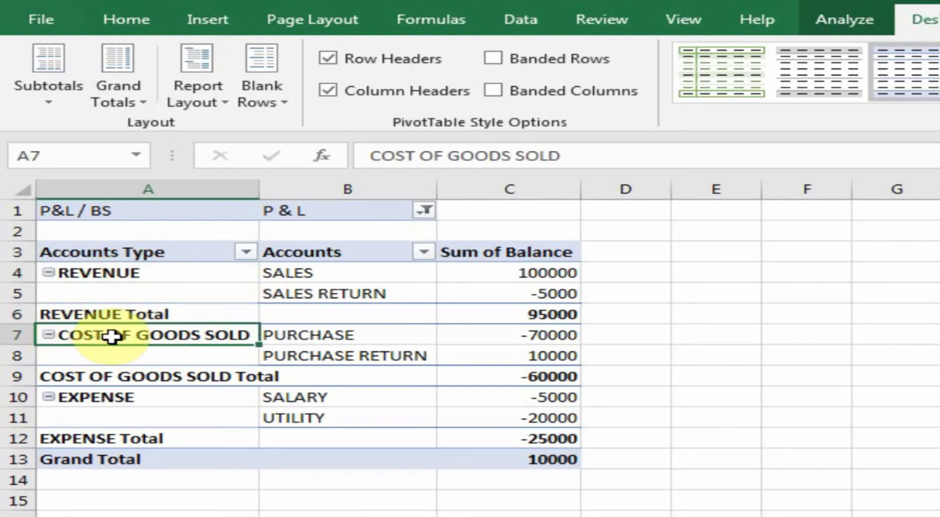
{"action": "left_click", "coordinate": [121, 377]}
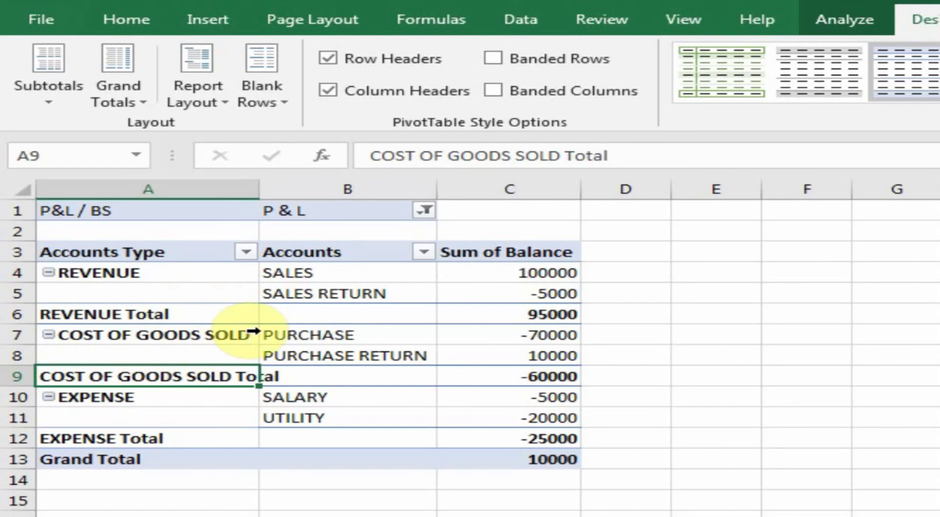
Step: Insert a blank line after each account type group in the PivotTable
{"action": "left_click", "coordinate": [277, 107]}
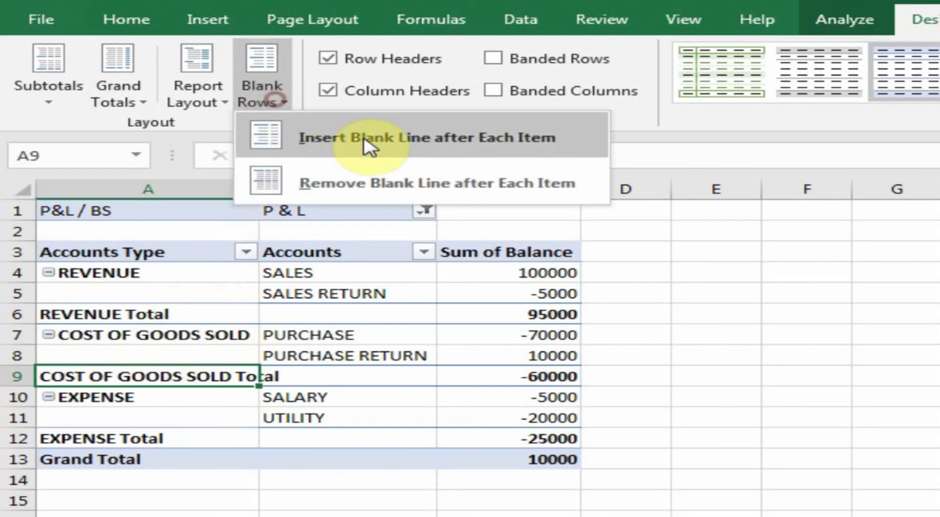
{"action": "left_click", "coordinate": [369, 142]}
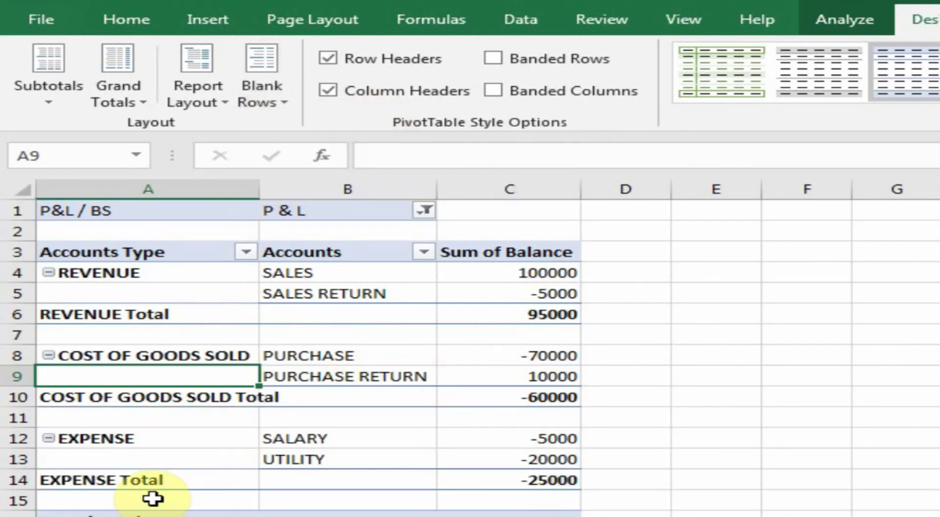
{"action": "left_click", "coordinate": [128, 511]}
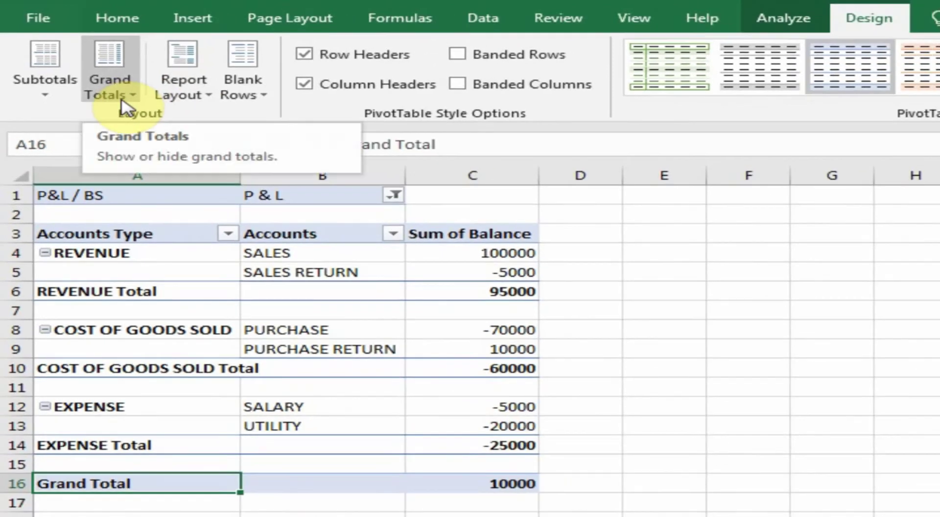
{"action": "left_click", "coordinate": [127, 107]}
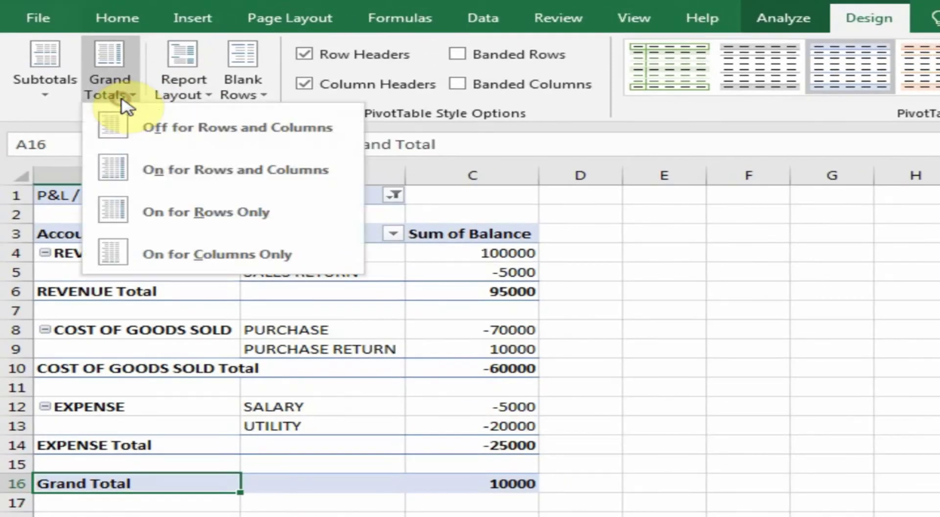
{"action": "left_click", "coordinate": [171, 128]}
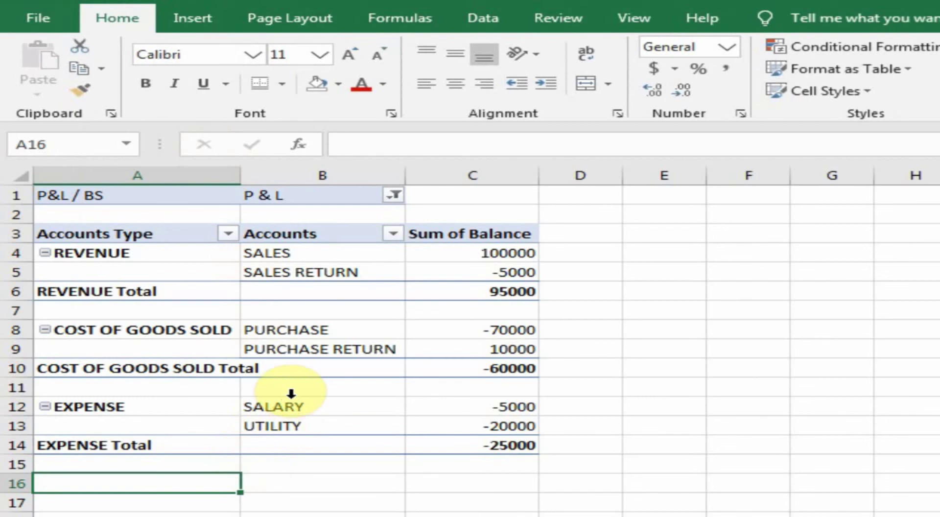
{"action": "left_click", "coordinate": [214, 327]}
{"action": "left_click", "coordinate": [218, 314]}
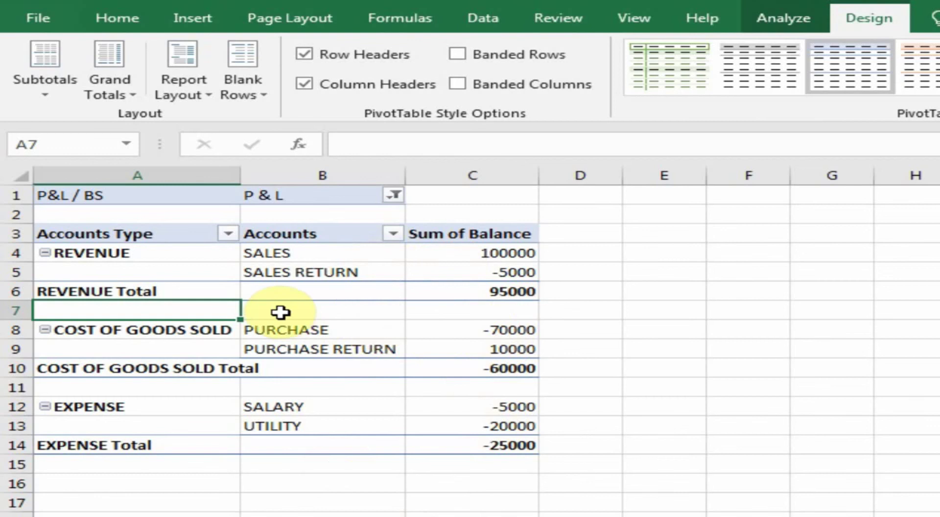
{"action": "left_click", "coordinate": [151, 276]}
{"action": "key", "text": "Up"}
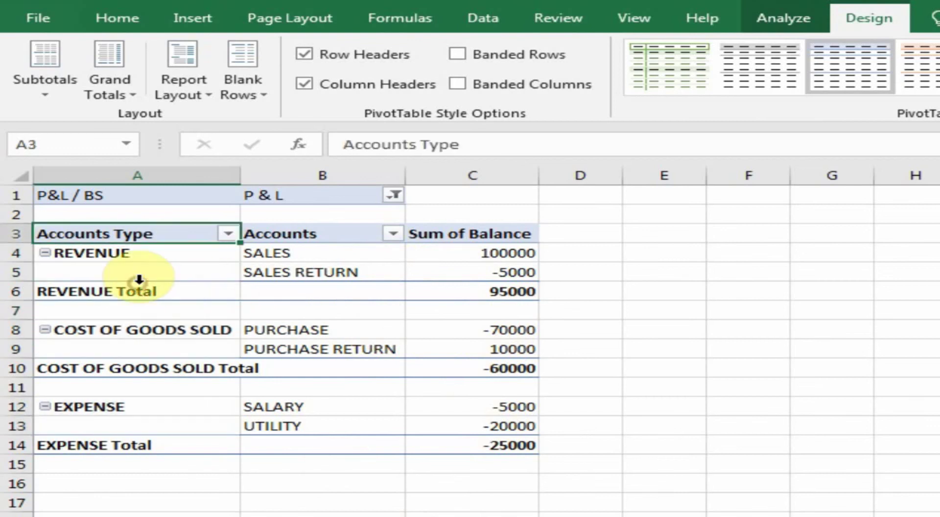
{"action": "left_click", "coordinate": [161, 294]}
{"action": "left_click", "coordinate": [476, 291]}
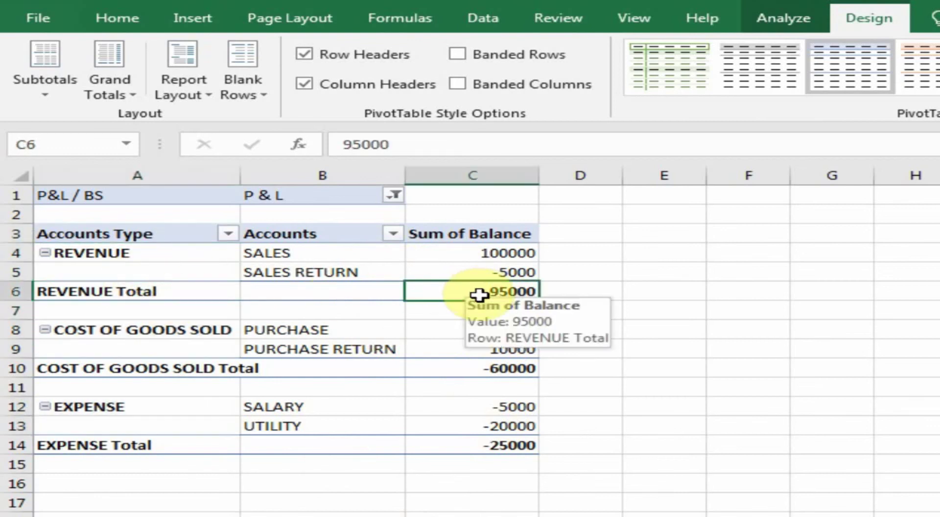
{"action": "left_click", "coordinate": [136, 369]}
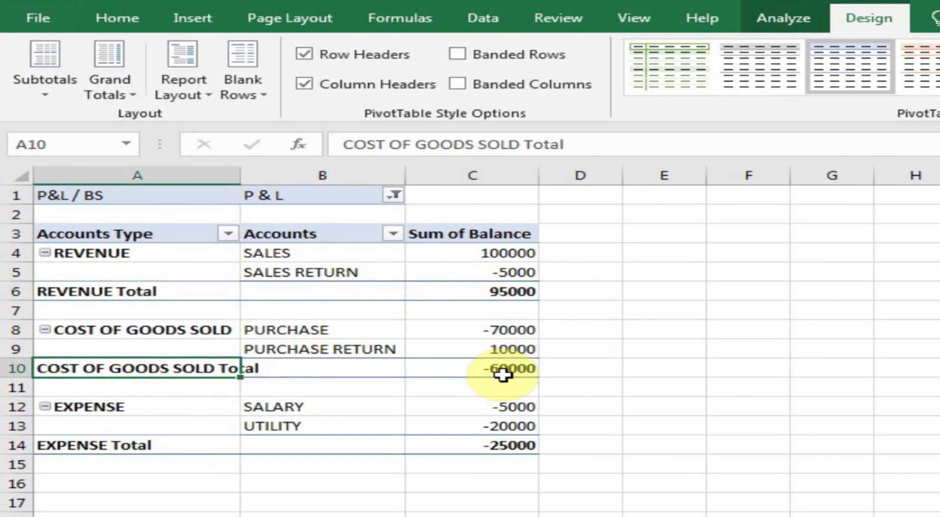
{"action": "left_click", "coordinate": [484, 370]}
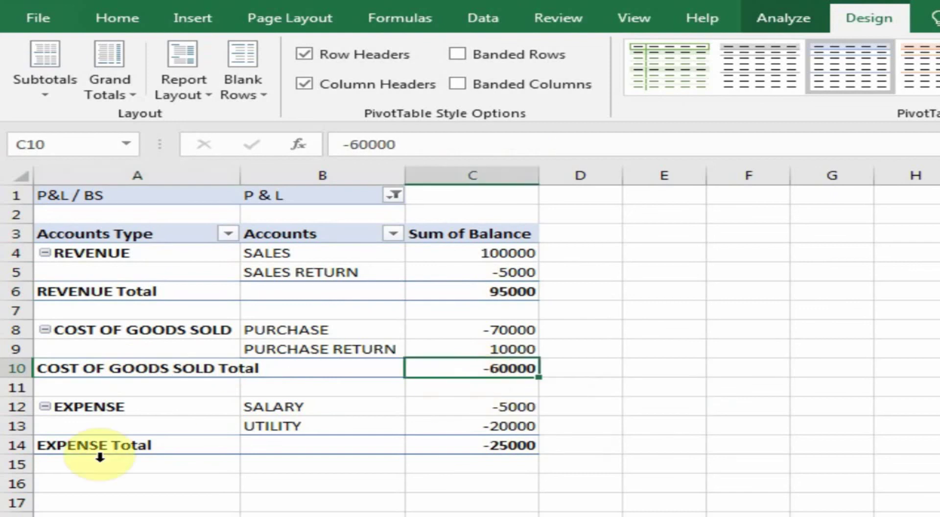
{"action": "left_click", "coordinate": [130, 446]}
{"action": "left_click", "coordinate": [478, 446]}
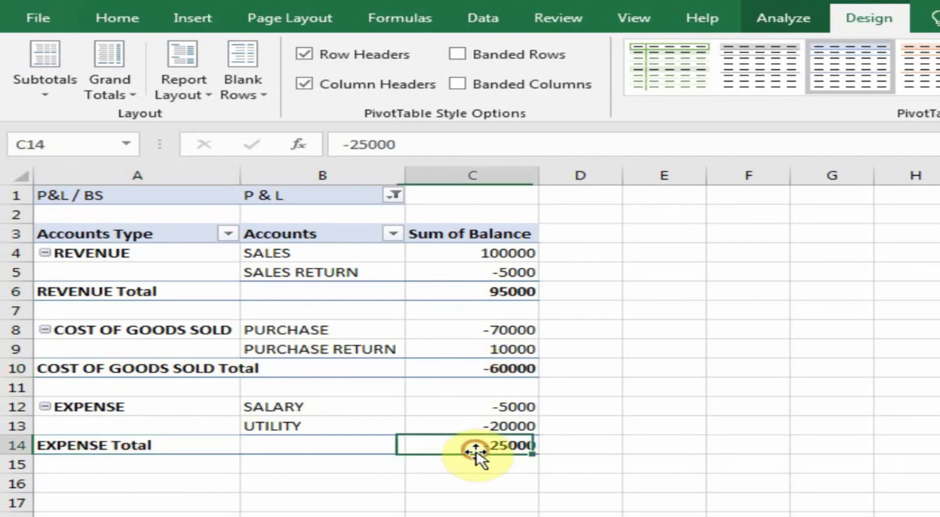
{"action": "left_click", "coordinate": [252, 369]}
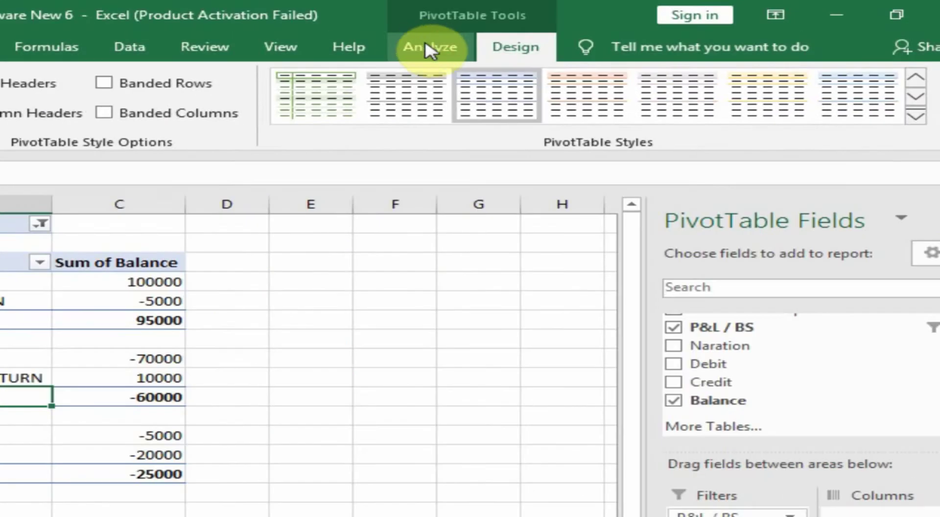
Step: Show the Fields, Items & Sets calculation options from the PivotTable Analyze tab
{"action": "left_click", "coordinate": [794, 18]}
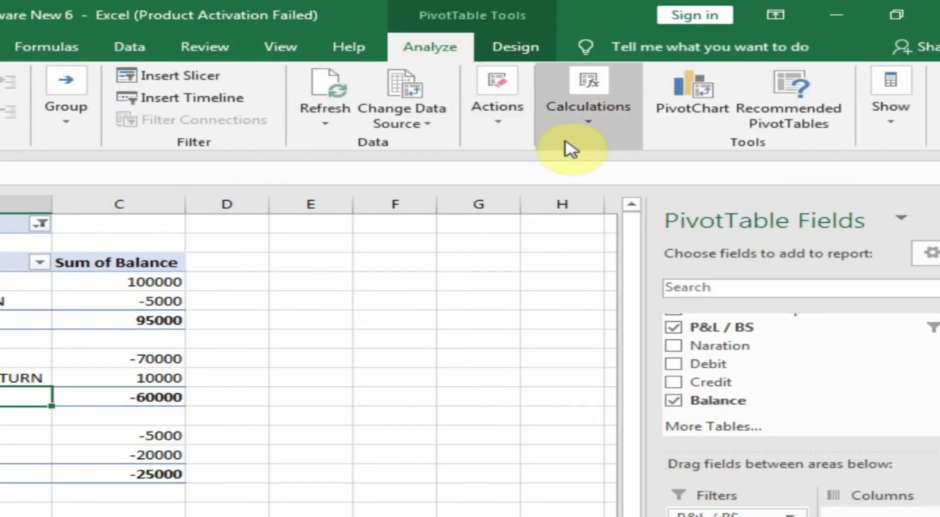
{"action": "left_click", "coordinate": [589, 122]}
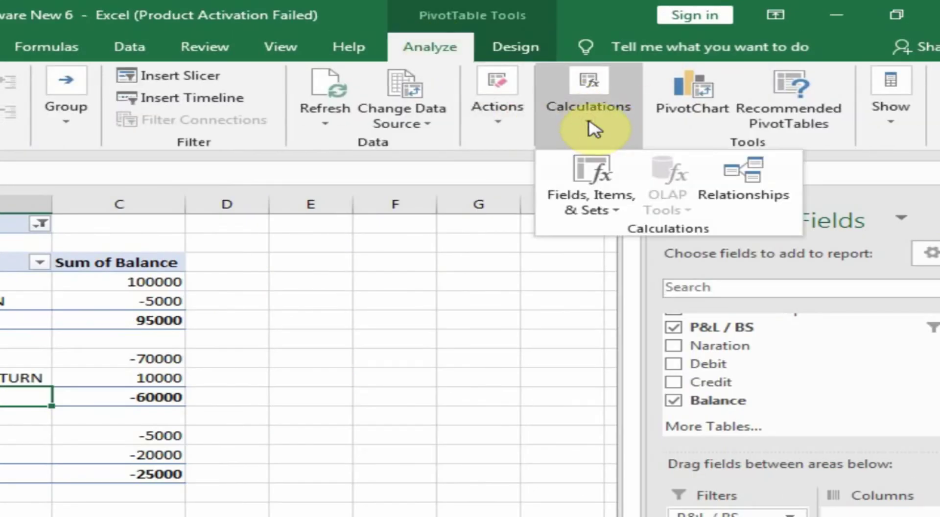
{"action": "left_click", "coordinate": [613, 210]}
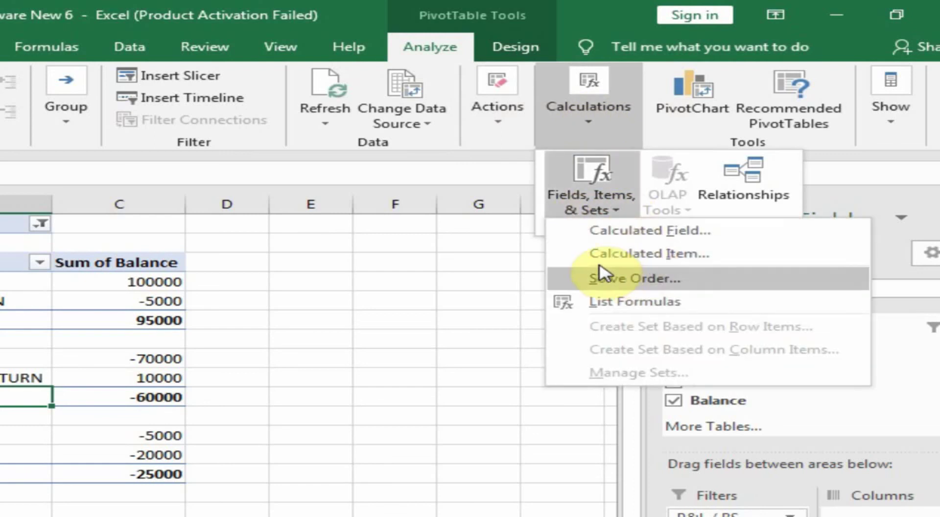
Step: Create the Accounts Type calculated item GROSS PROFIT = REVENUE + 'COST OF GOODS SOLD'
{"action": "left_click", "coordinate": [683, 264]}
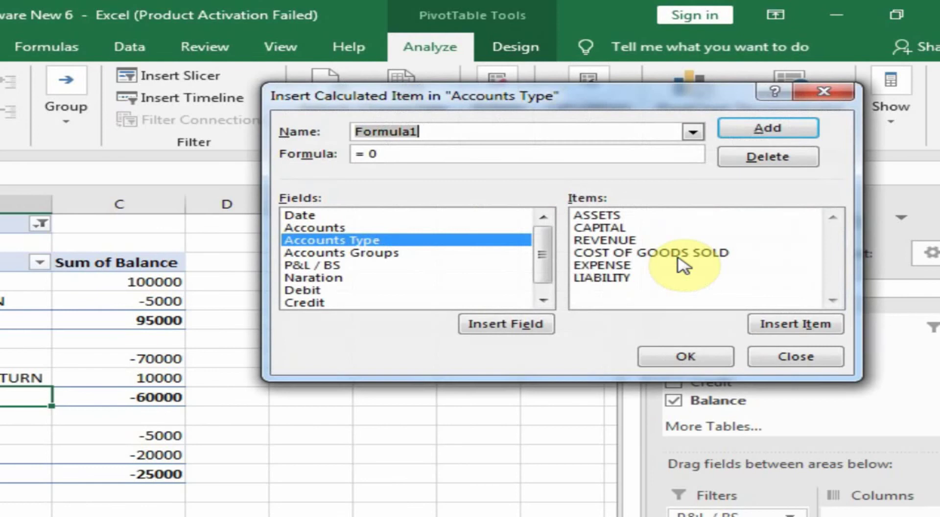
{"action": "left_click_drag", "start_coordinate": [357, 130], "coordinate": [439, 130]}
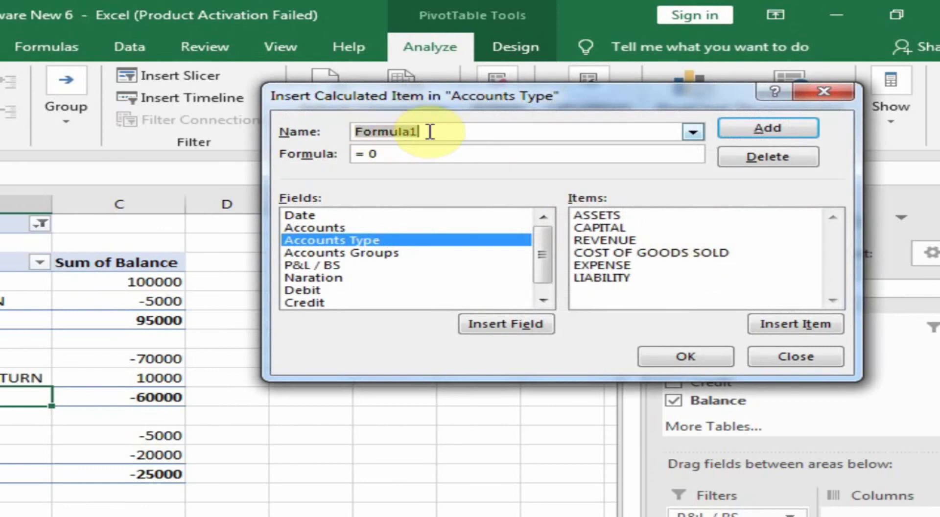
{"action": "type", "text": "GROSS PROFIT"}
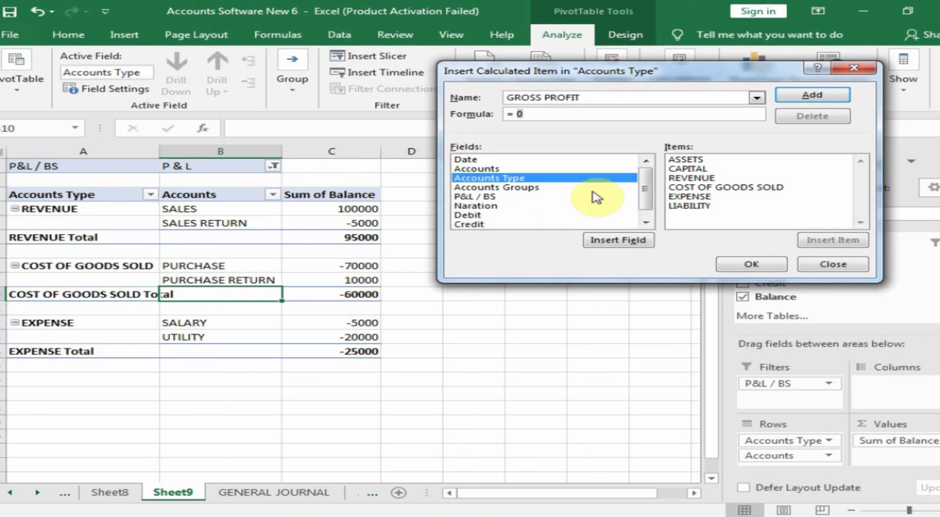
{"action": "left_click", "coordinate": [692, 178]}
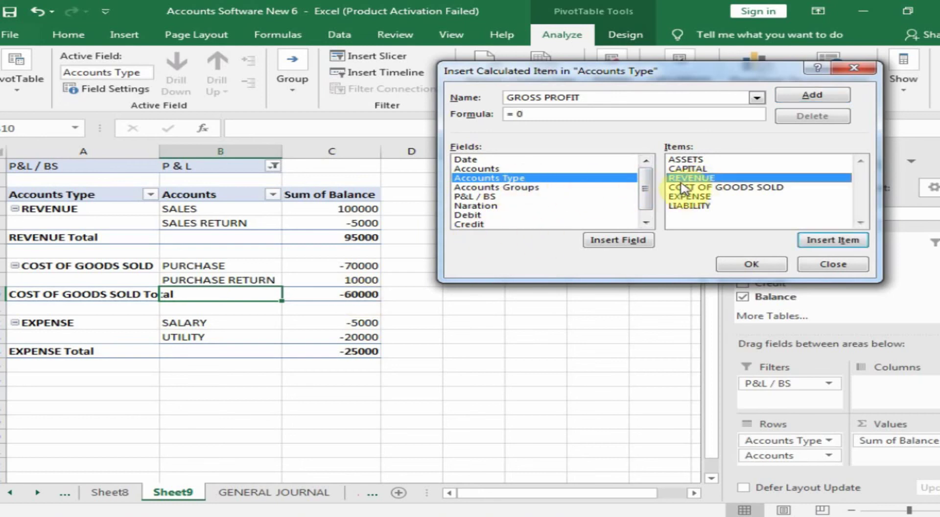
{"action": "double_click", "coordinate": [688, 180]}
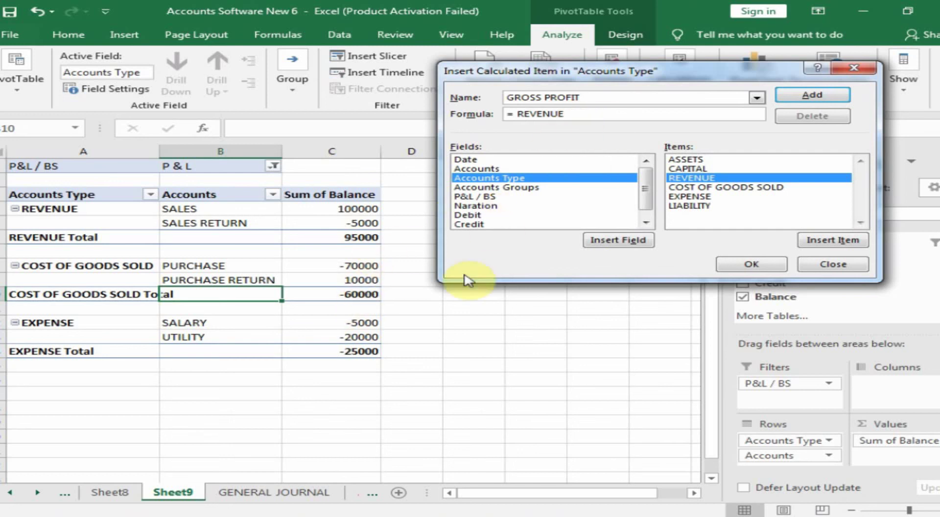
{"action": "type", "text": "+"}
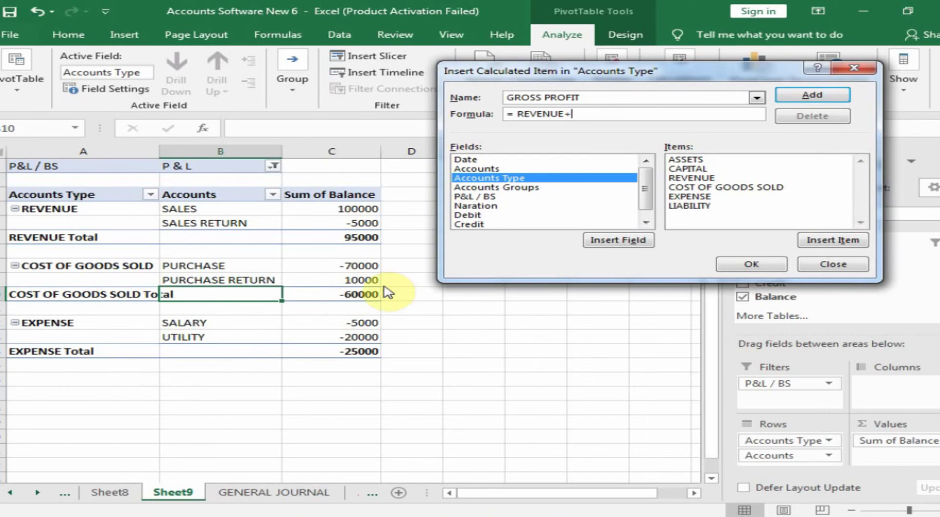
{"action": "left_click", "coordinate": [703, 190]}
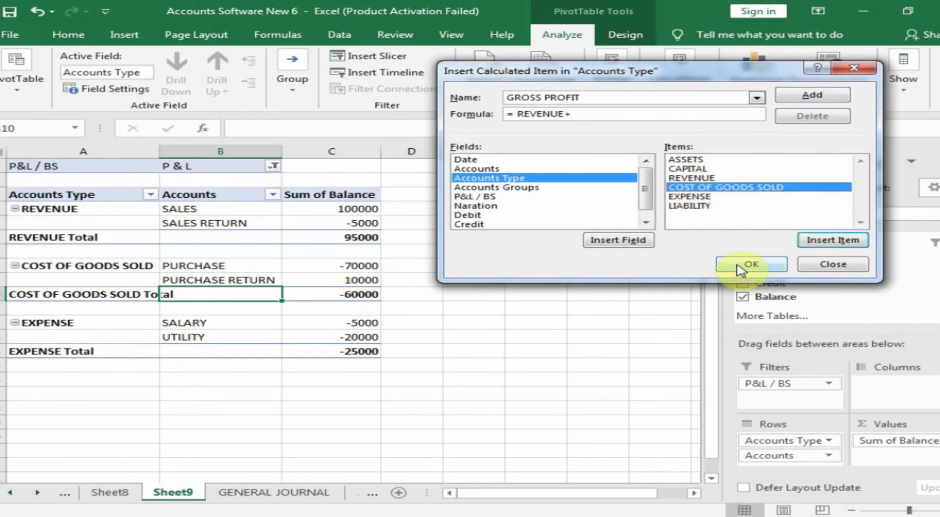
{"action": "double_click", "coordinate": [726, 190]}
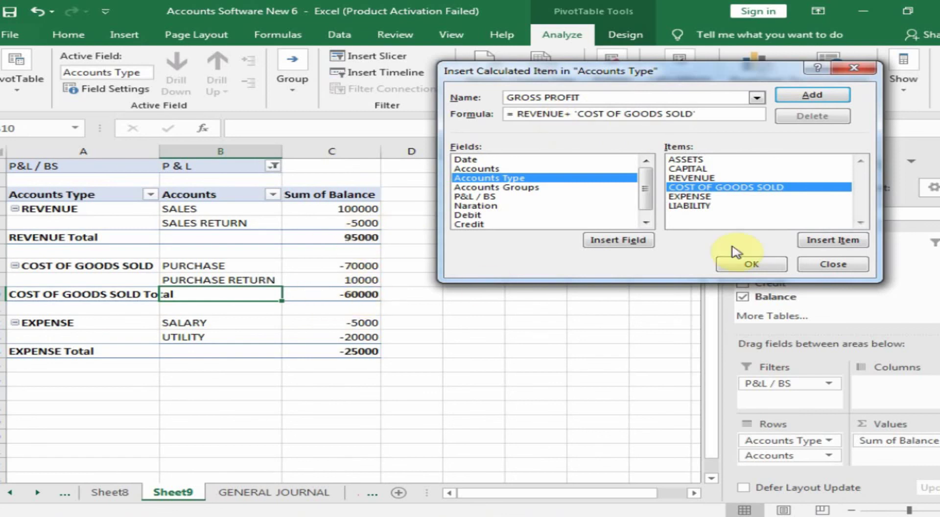
{"action": "left_click", "coordinate": [823, 98]}
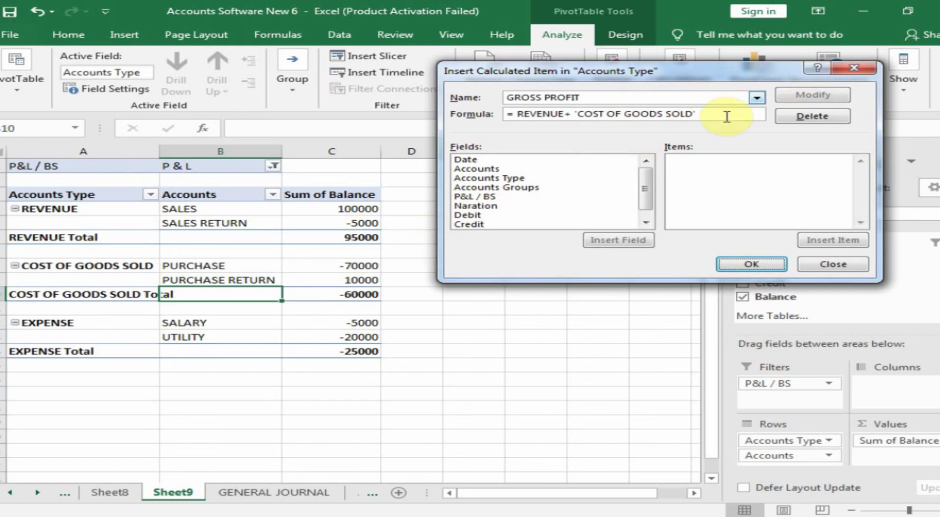
{"action": "left_click", "coordinate": [752, 265]}
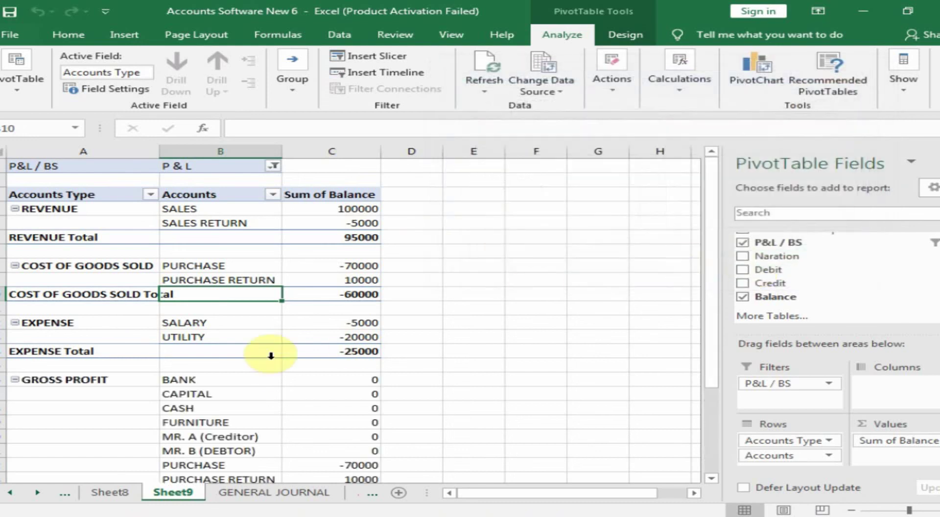
Step: Collapse GROSS PROFIT to one 35000 row, matching REVENUE 95000 minus COST OF GOODS SOLD 60000
{"action": "scroll", "coordinate": [136, 379], "scroll_direction": "down", "scroll_amount": 2}
{"action": "scroll", "coordinate": [136, 379], "scroll_direction": "up", "scroll_amount": 1}
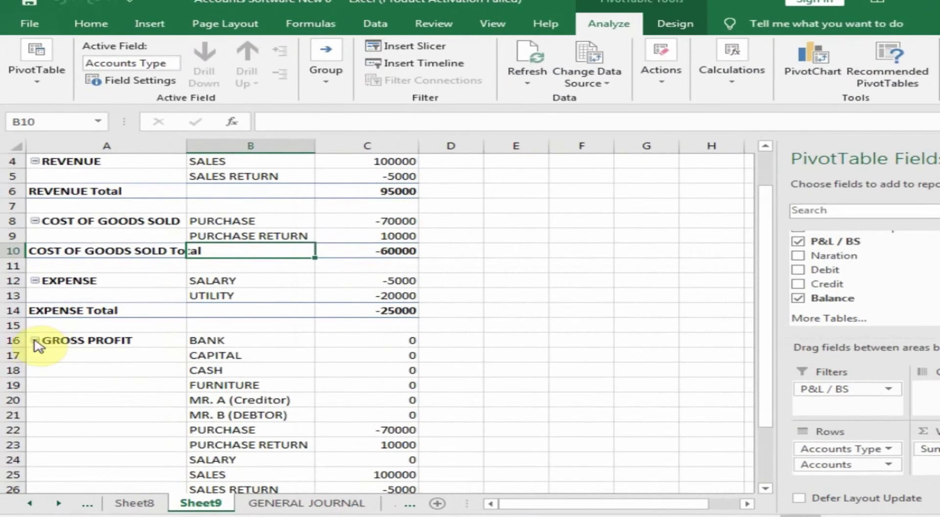
{"action": "left_click", "coordinate": [35, 340]}
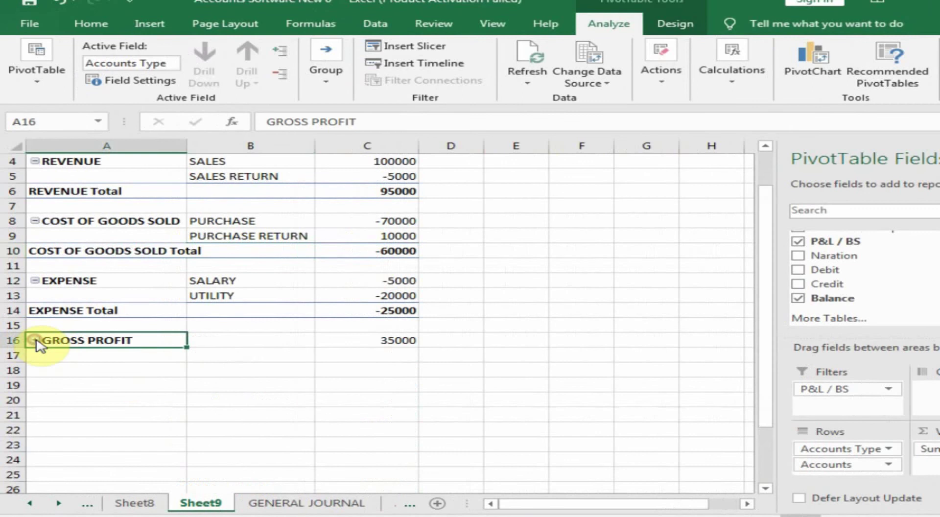
{"action": "left_click", "coordinate": [392, 338]}
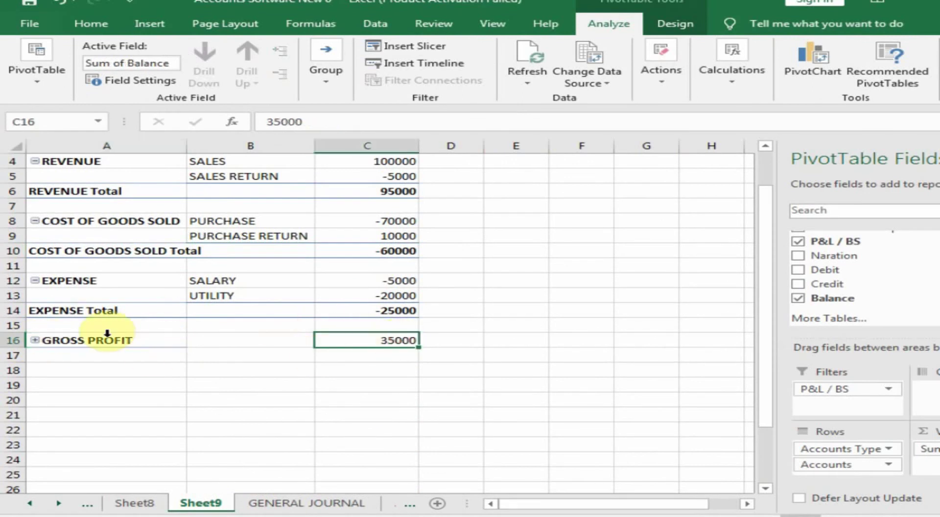
{"action": "left_click", "coordinate": [401, 190]}
{"action": "left_click", "coordinate": [399, 254]}
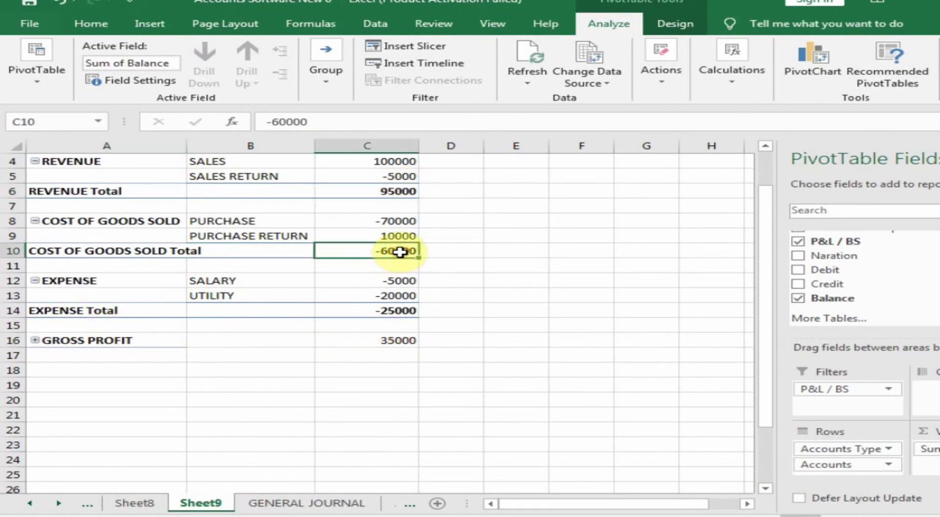
{"action": "left_click", "coordinate": [404, 342]}
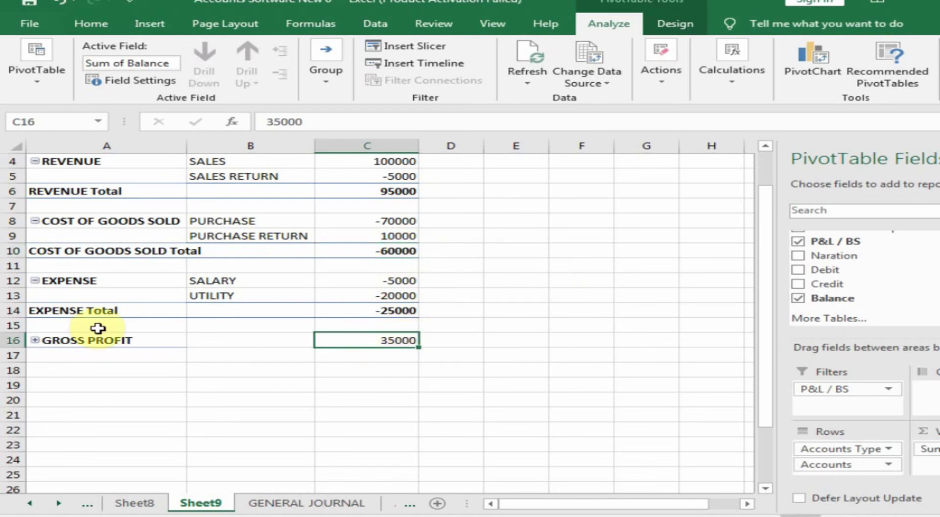
Step: Move the GROSS PROFIT row up between COST OF GOODS SOLD and EXPENSE
{"action": "left_click", "coordinate": [128, 338]}
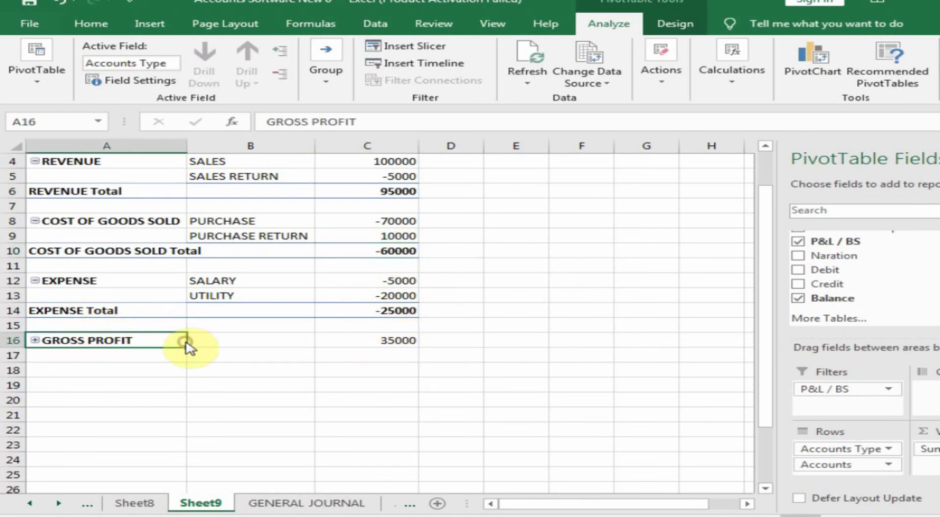
{"action": "left_click_drag", "start_coordinate": [186, 343], "coordinate": [191, 282]}
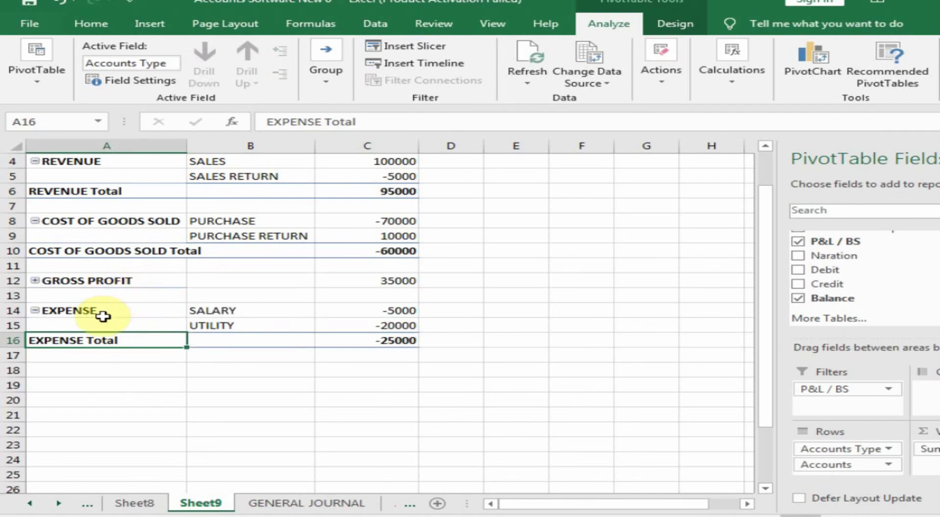
{"action": "left_click", "coordinate": [113, 281]}
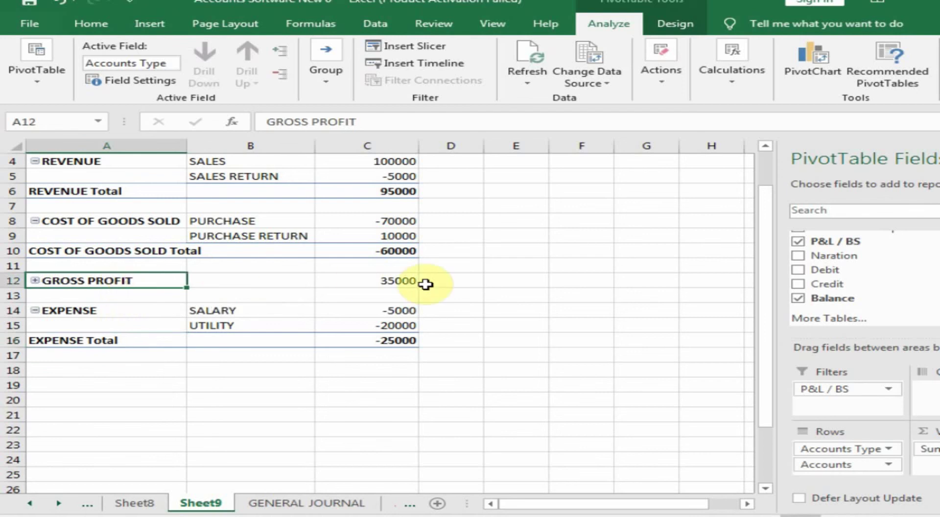
{"action": "left_click", "coordinate": [407, 280]}
{"action": "left_click", "coordinate": [395, 338]}
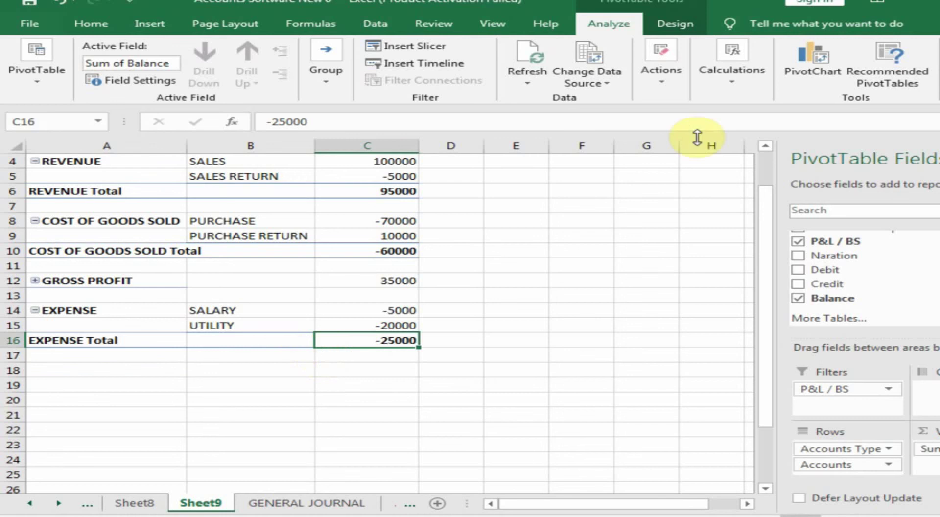
Step: Start a new calculated item for Accounts Type with the GROSS PROFIT row selected
{"action": "left_click", "coordinate": [738, 92]}
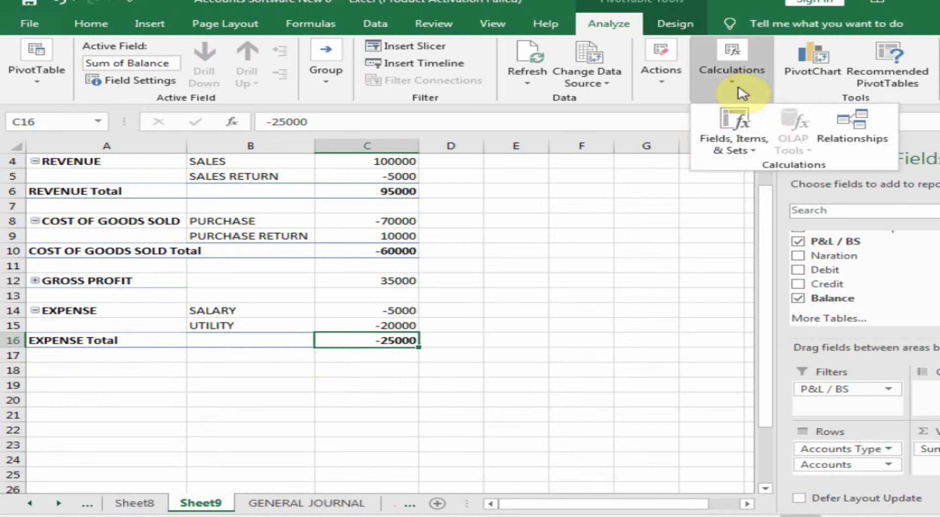
{"action": "left_click", "coordinate": [749, 148]}
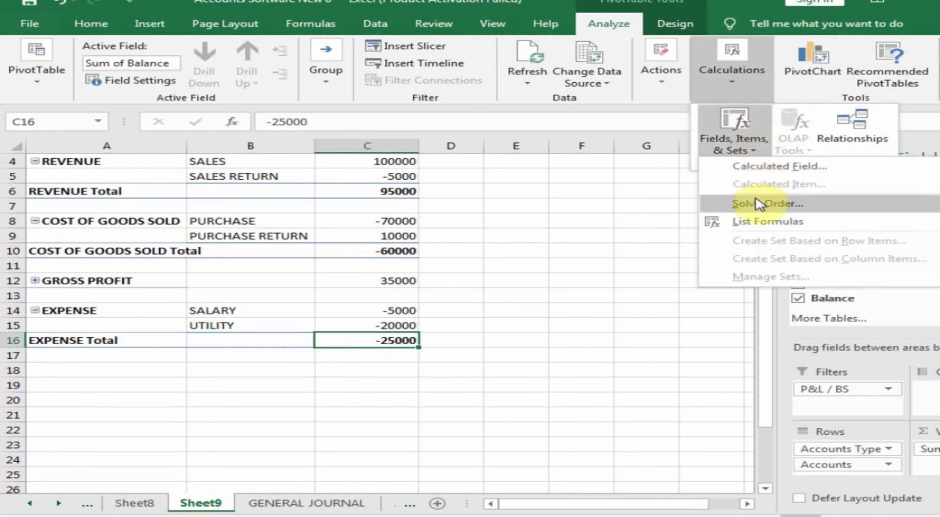
{"action": "left_click", "coordinate": [86, 273]}
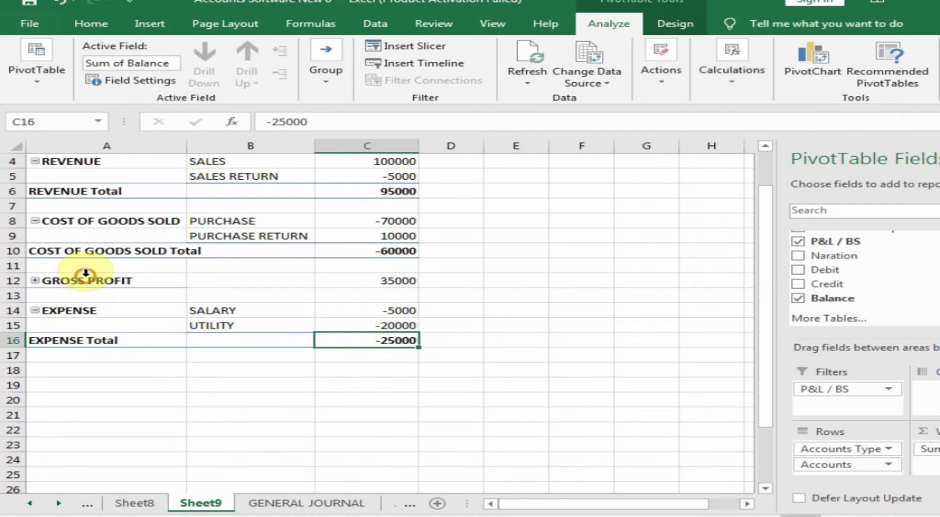
{"action": "left_click", "coordinate": [66, 281]}
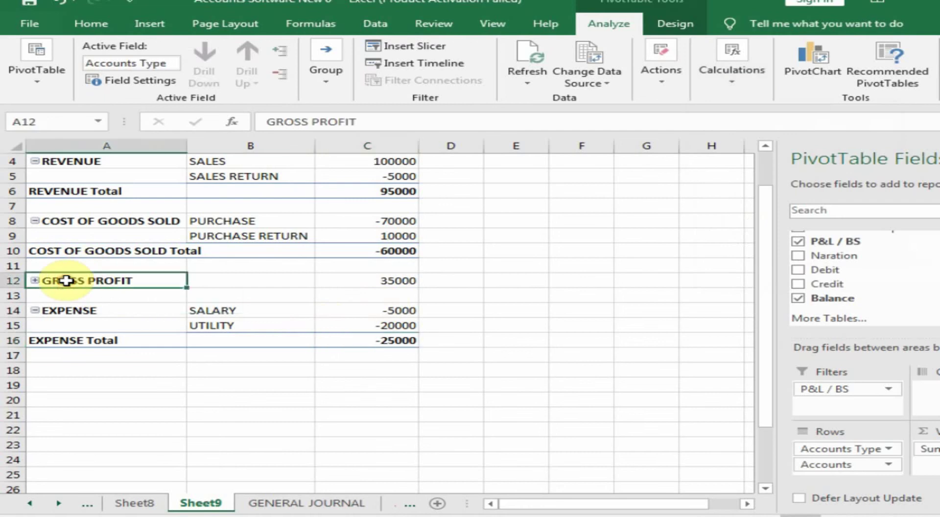
{"action": "left_click", "coordinate": [734, 83]}
{"action": "left_click", "coordinate": [749, 147]}
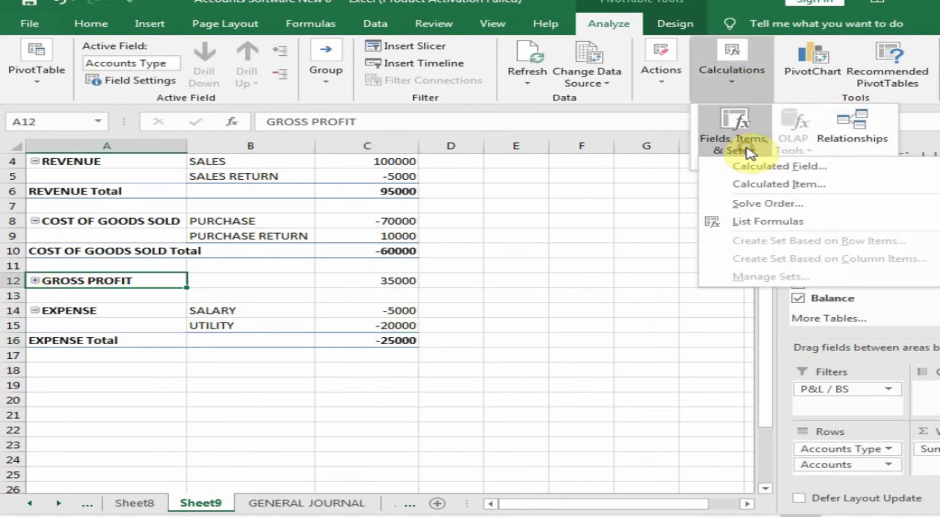
{"action": "left_click", "coordinate": [773, 185]}
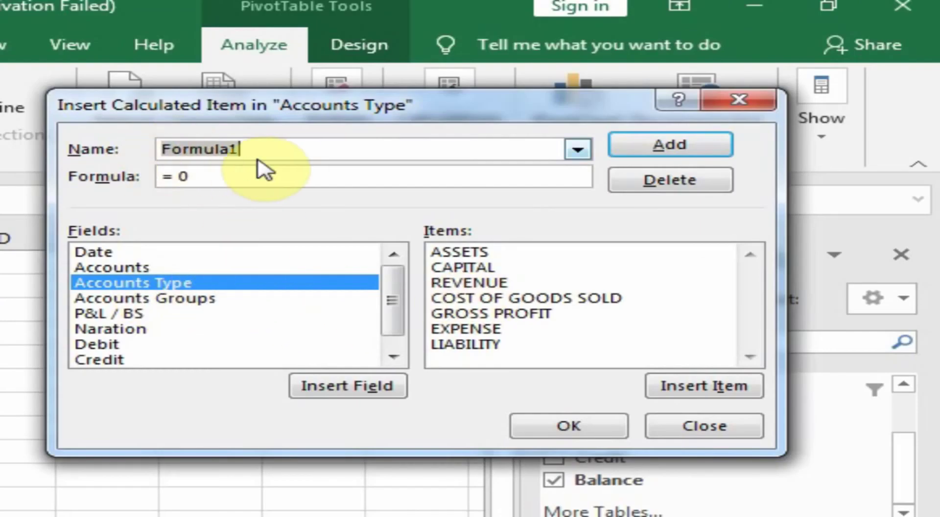
Step: Name it NET PROFIT with formula 'GROSS PROFIT' + EXPENSE and add it
{"action": "type", "text": "NET PROFIT"}
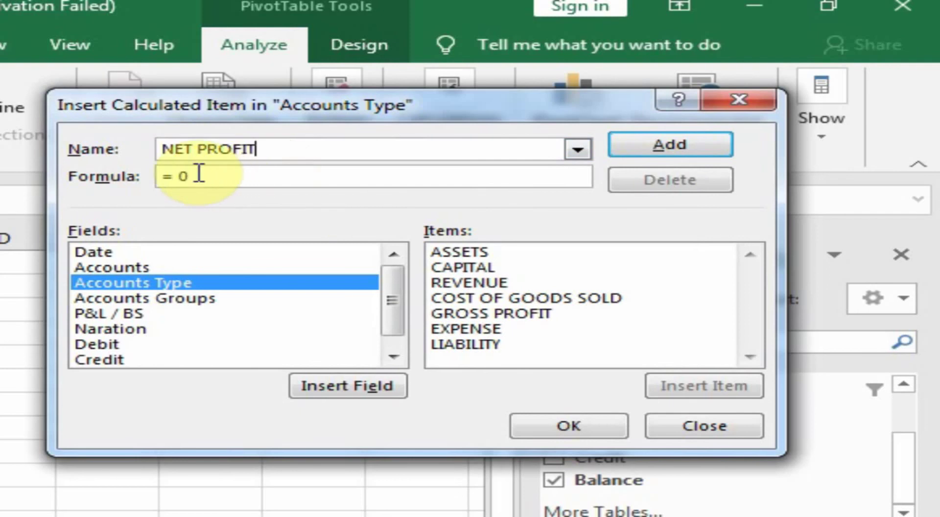
{"action": "left_click", "coordinate": [202, 175]}
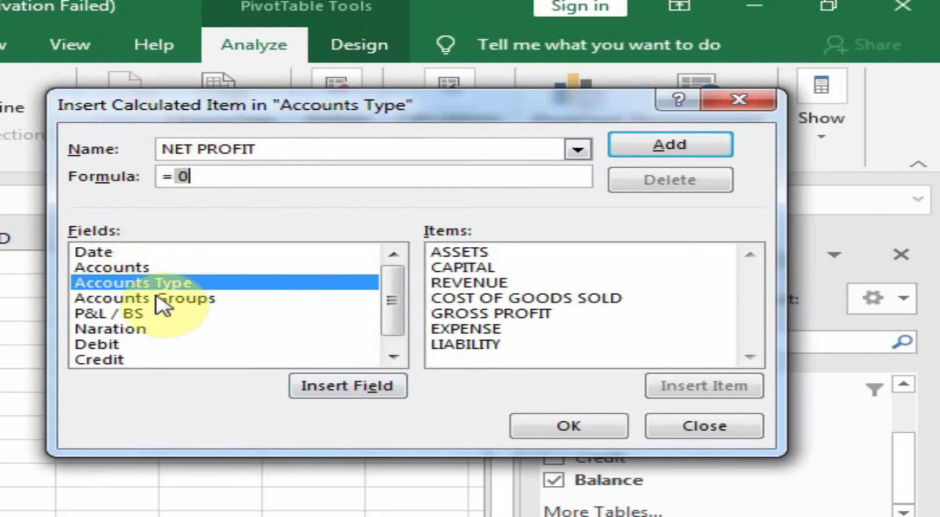
{"action": "left_click", "coordinate": [487, 316]}
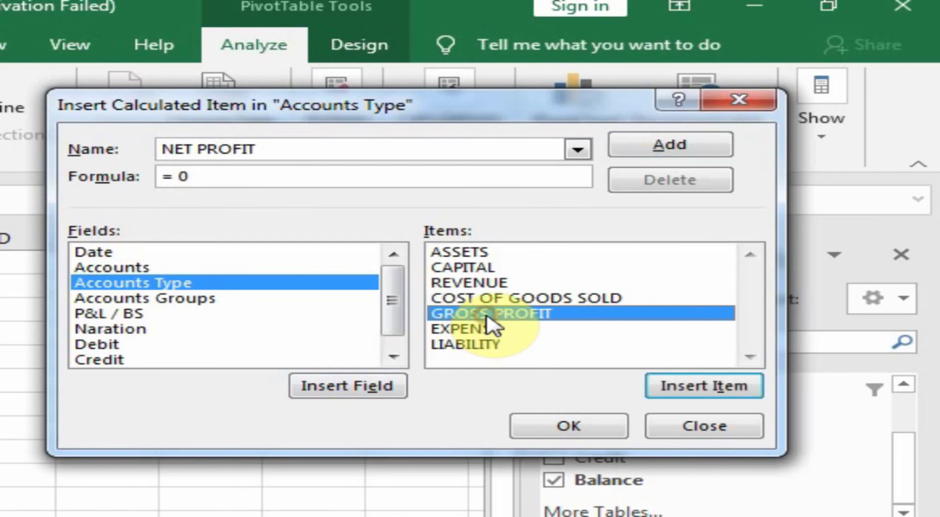
{"action": "double_click", "coordinate": [501, 316]}
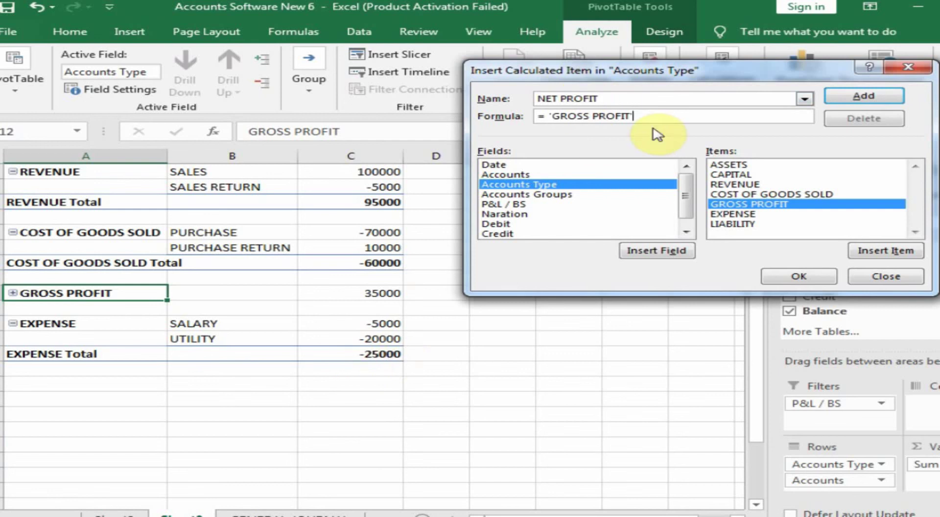
{"action": "type", "text": "+"}
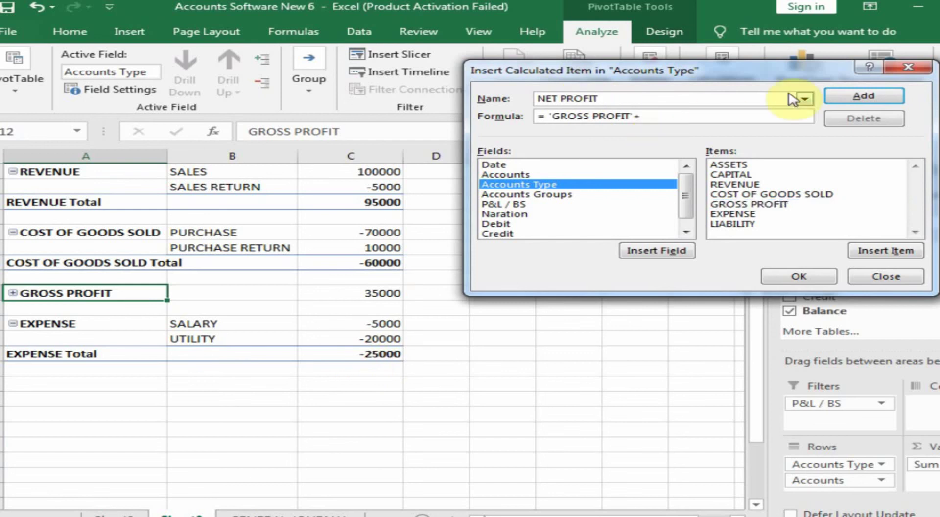
{"action": "left_click", "coordinate": [746, 216]}
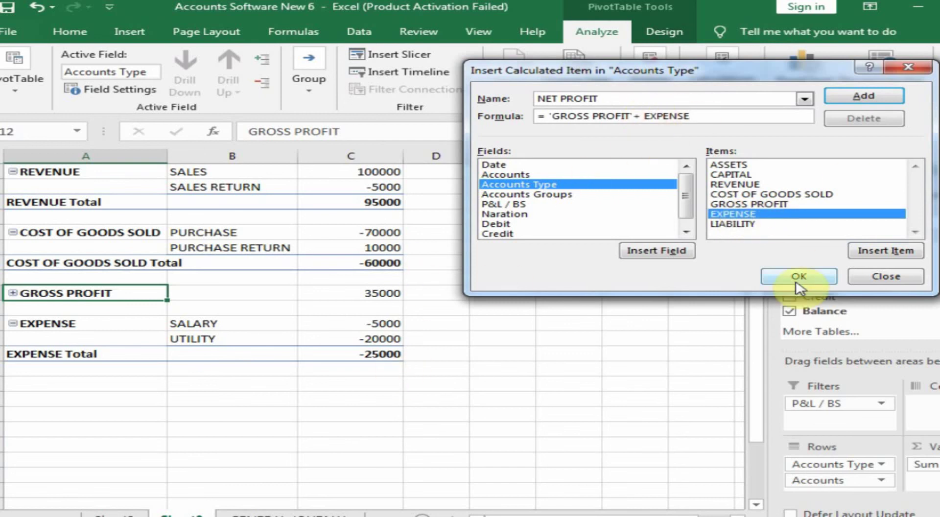
{"action": "left_click", "coordinate": [876, 96]}
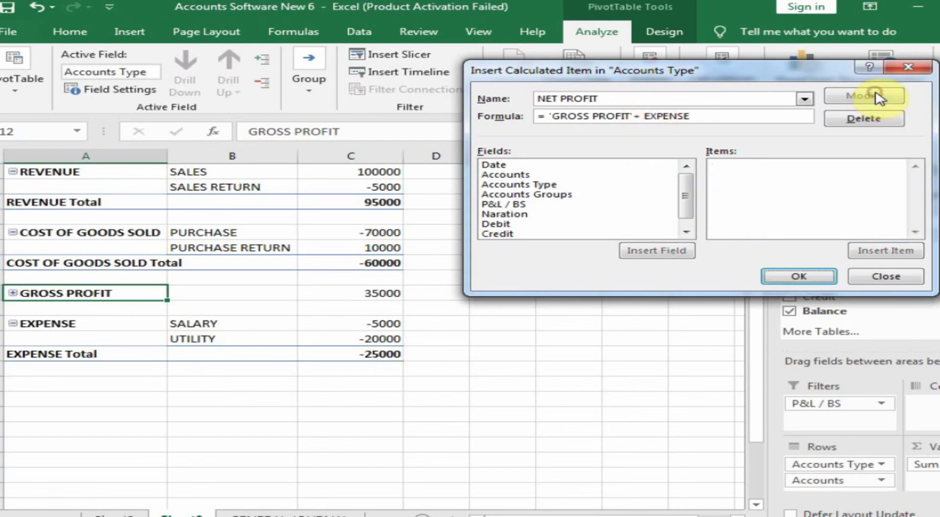
Step: Place NET PROFIT collapsed as one 10000 row under EXPENSE Total -25000, checking the column C values
{"action": "left_click", "coordinate": [804, 277]}
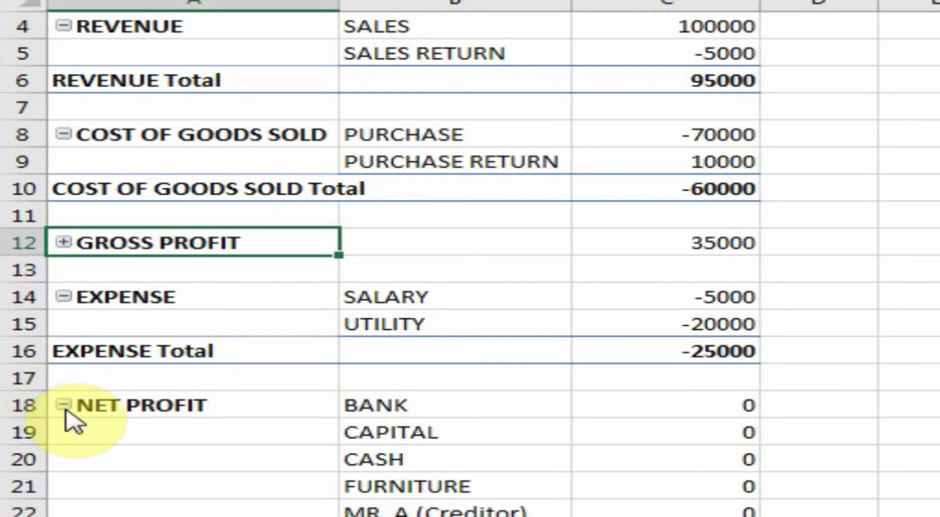
{"action": "left_click", "coordinate": [12, 384]}
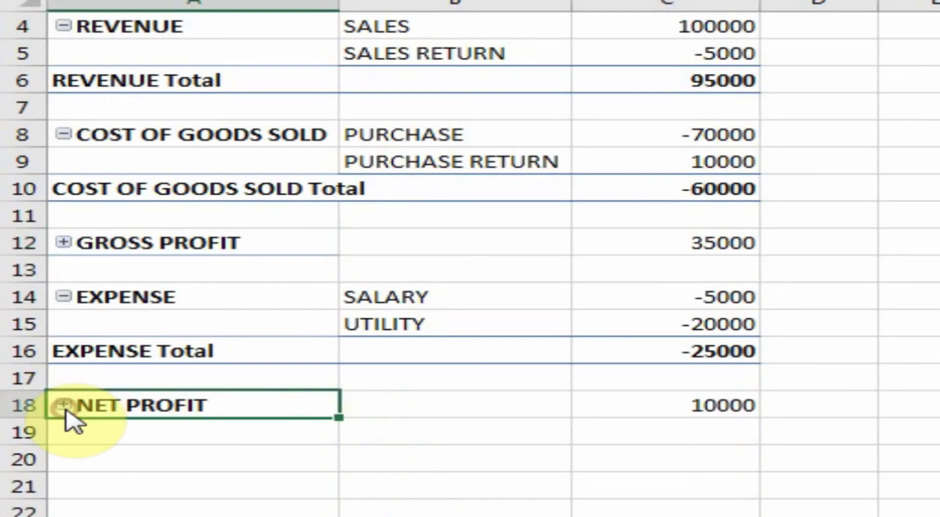
{"action": "left_click", "coordinate": [705, 405]}
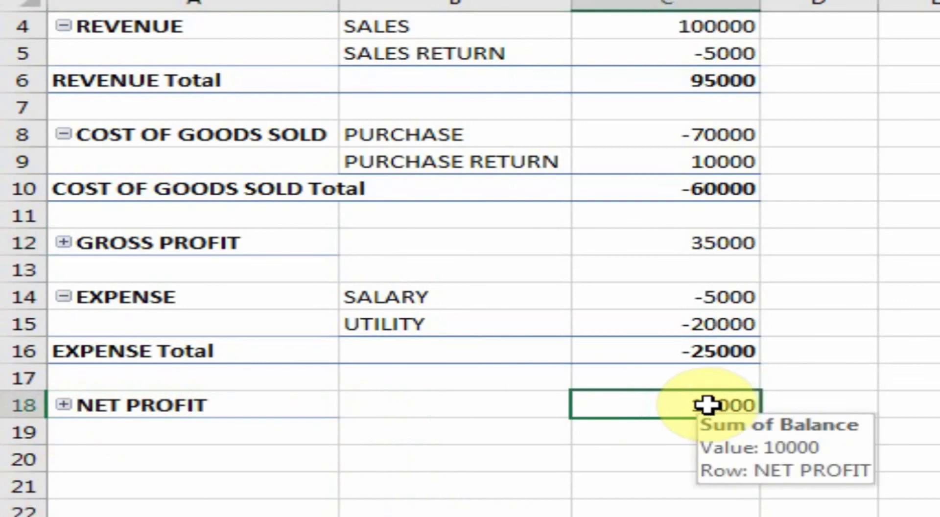
{"action": "left_click", "coordinate": [720, 243]}
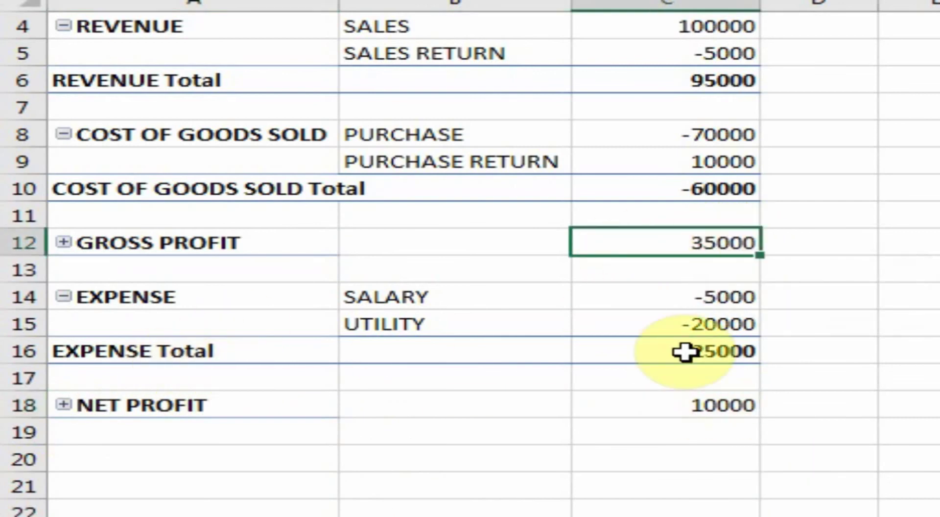
{"action": "left_click", "coordinate": [720, 352]}
{"action": "left_click", "coordinate": [701, 405]}
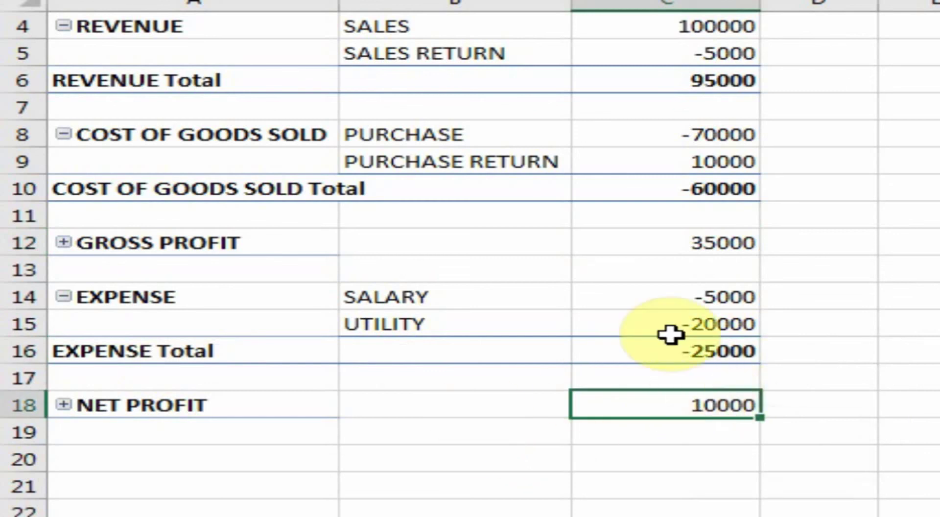
{"action": "scroll", "coordinate": [671, 338], "scroll_direction": "up", "scroll_amount": 1}
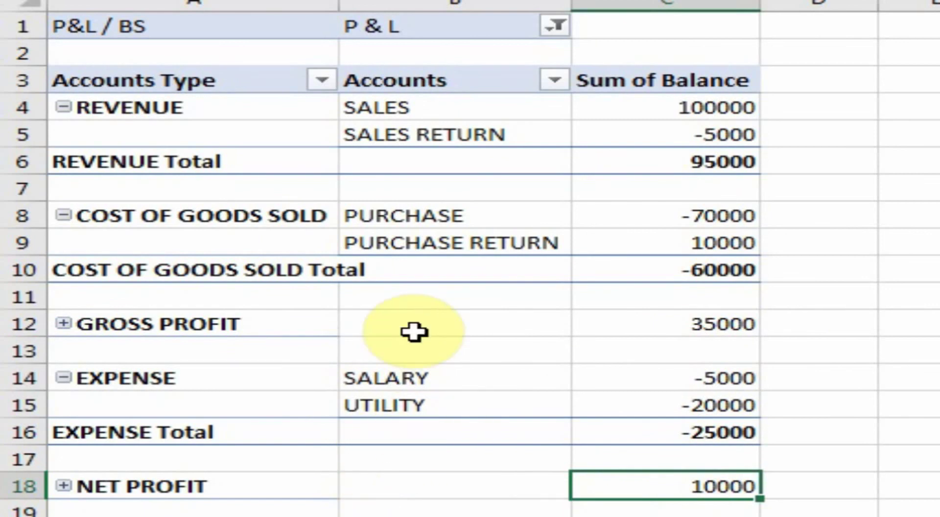
Step: Shade the REVENUE rows 4–6 light blue
{"action": "left_click_drag", "start_coordinate": [168, 105], "coordinate": [634, 161]}
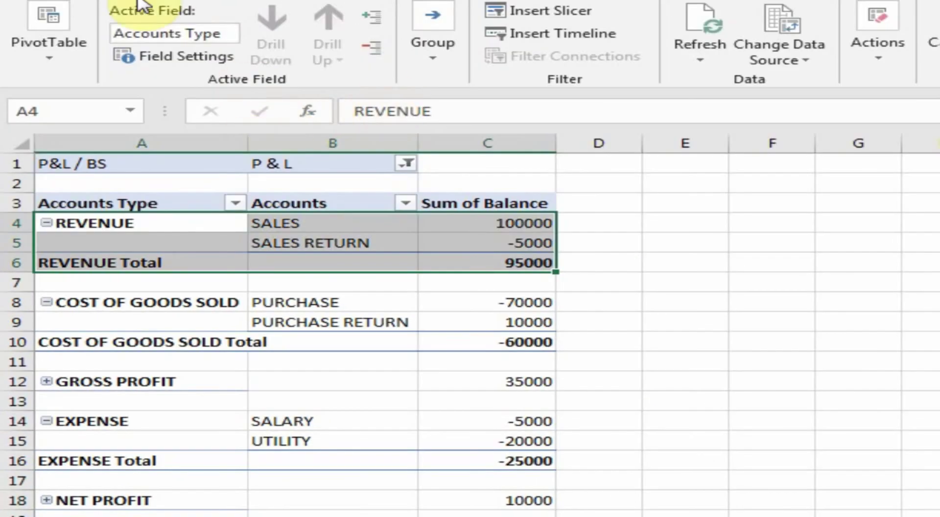
{"action": "left_click", "coordinate": [168, 3]}
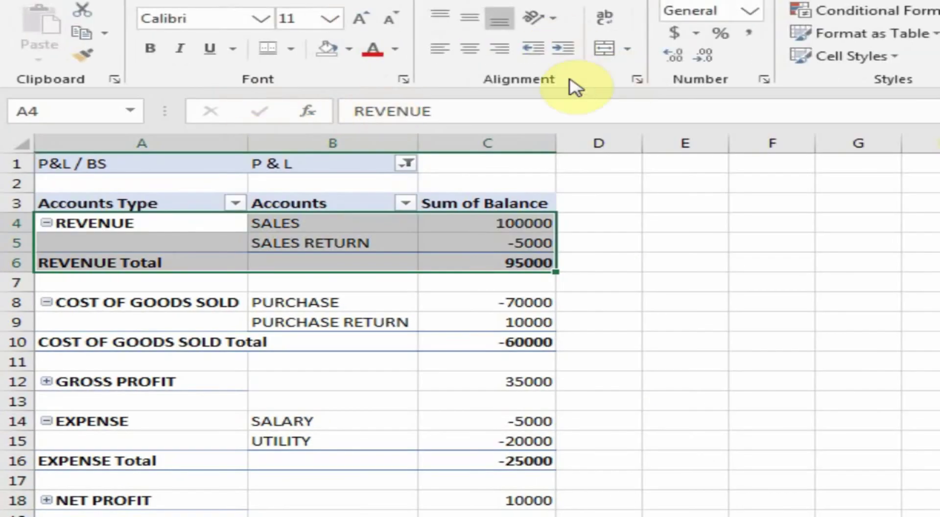
{"action": "left_click", "coordinate": [348, 49]}
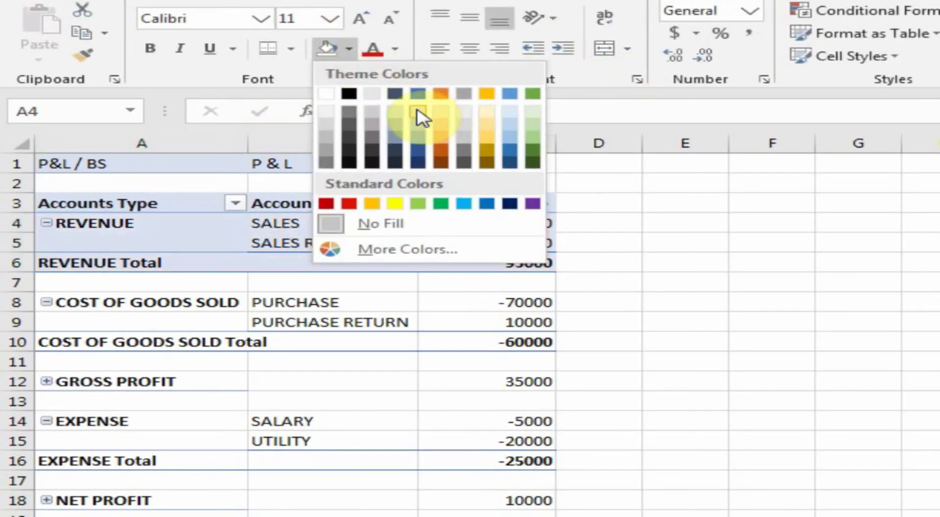
{"action": "left_click", "coordinate": [509, 117]}
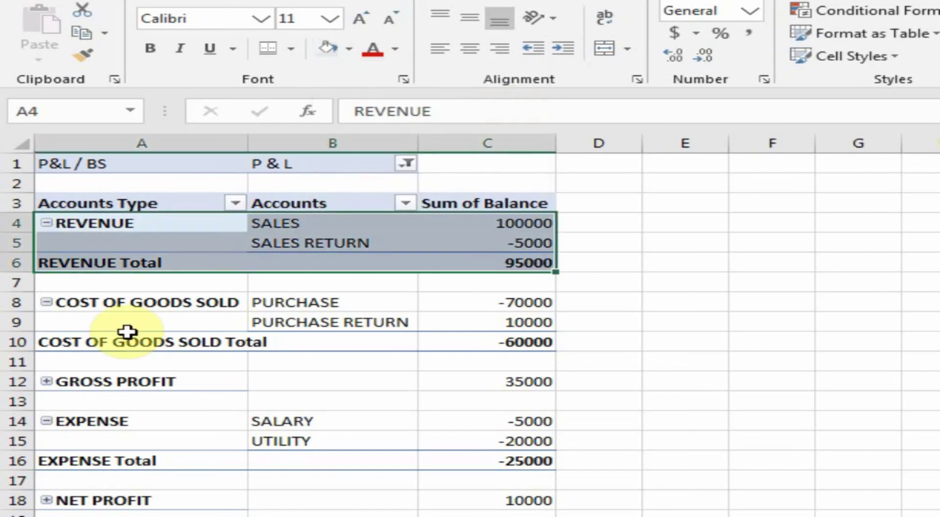
Step: Shade the COST OF GOODS SOLD rows 8–10 light green and EXPENSE rows 14–16 light gold
{"action": "left_click_drag", "start_coordinate": [133, 302], "coordinate": [500, 341]}
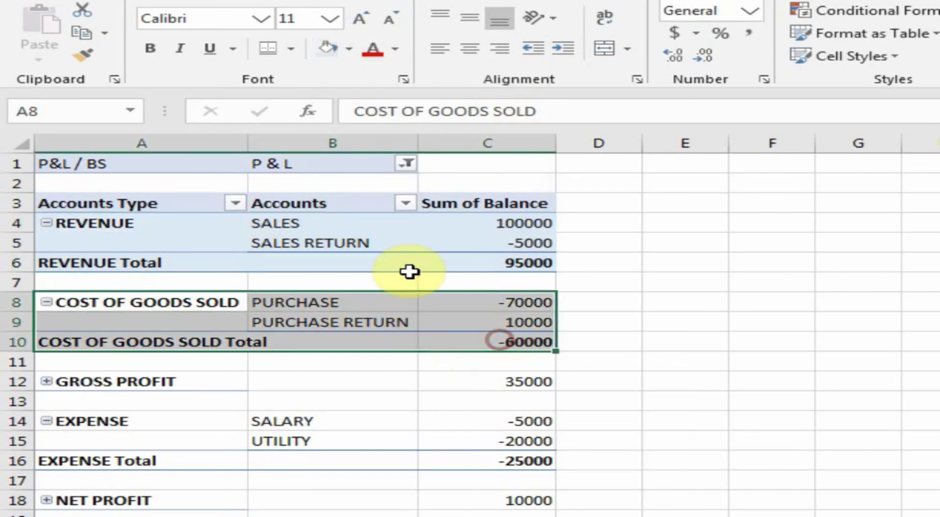
{"action": "left_click", "coordinate": [348, 48]}
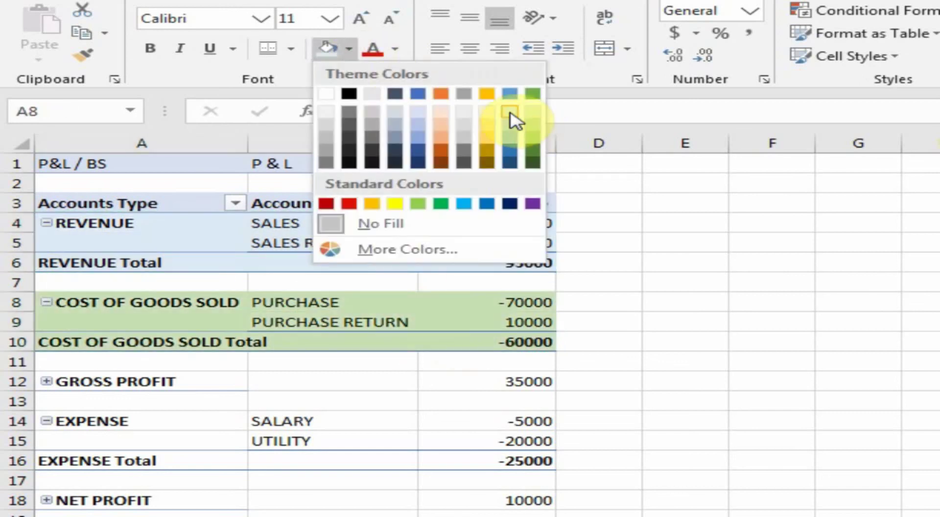
{"action": "left_click", "coordinate": [534, 113]}
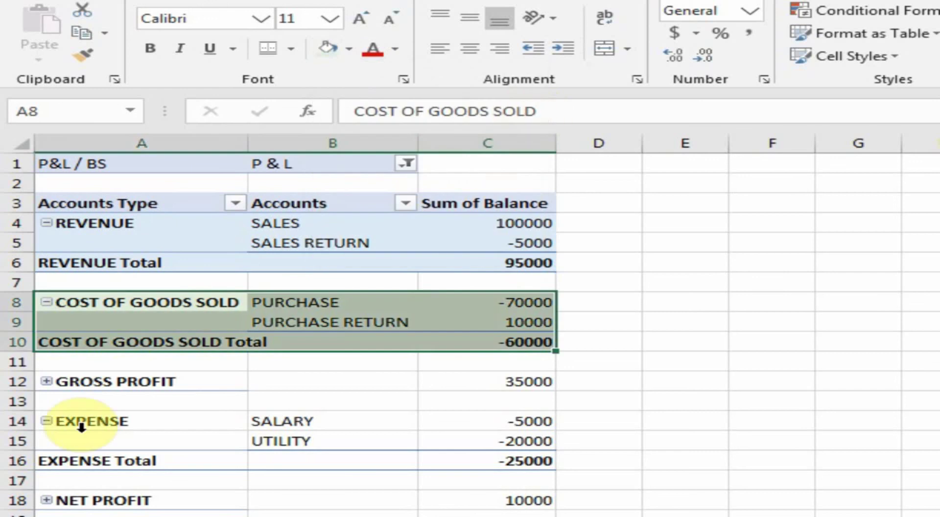
{"action": "left_click_drag", "start_coordinate": [118, 425], "coordinate": [495, 461]}
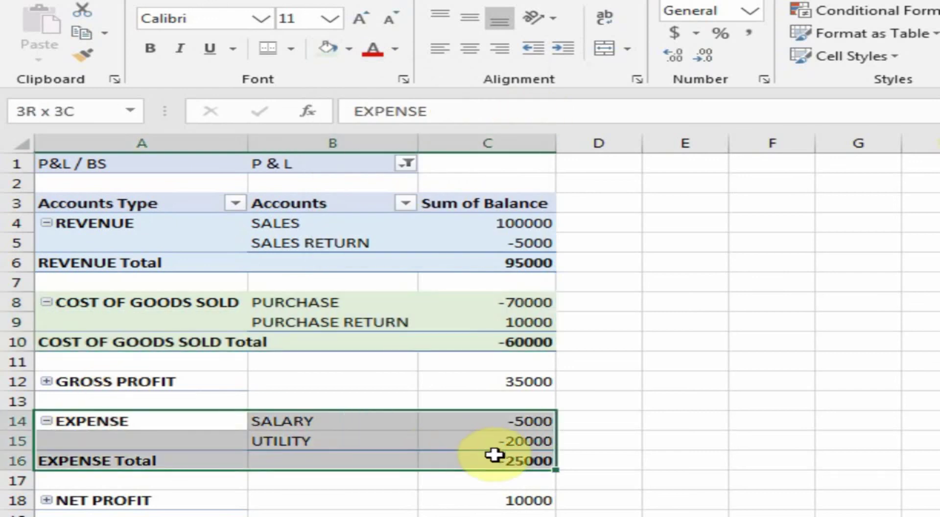
{"action": "left_click", "coordinate": [349, 48]}
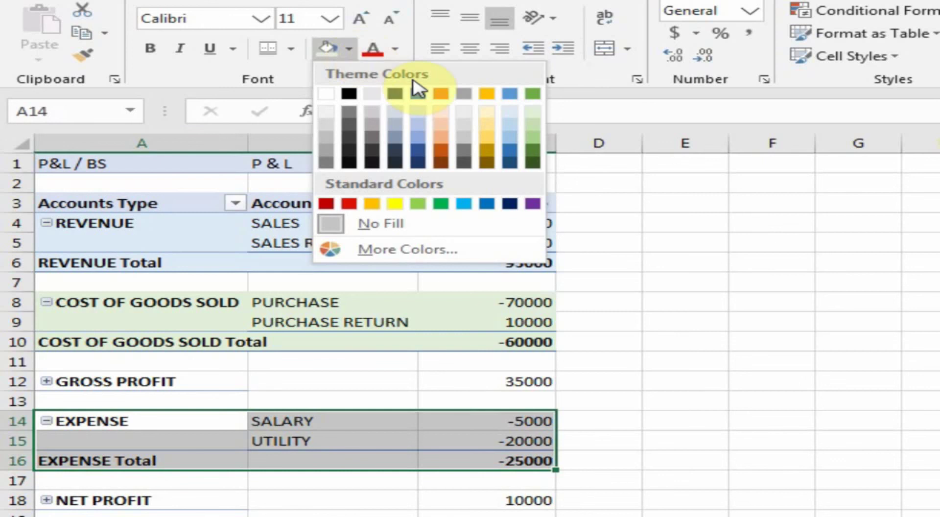
{"action": "left_click", "coordinate": [488, 123]}
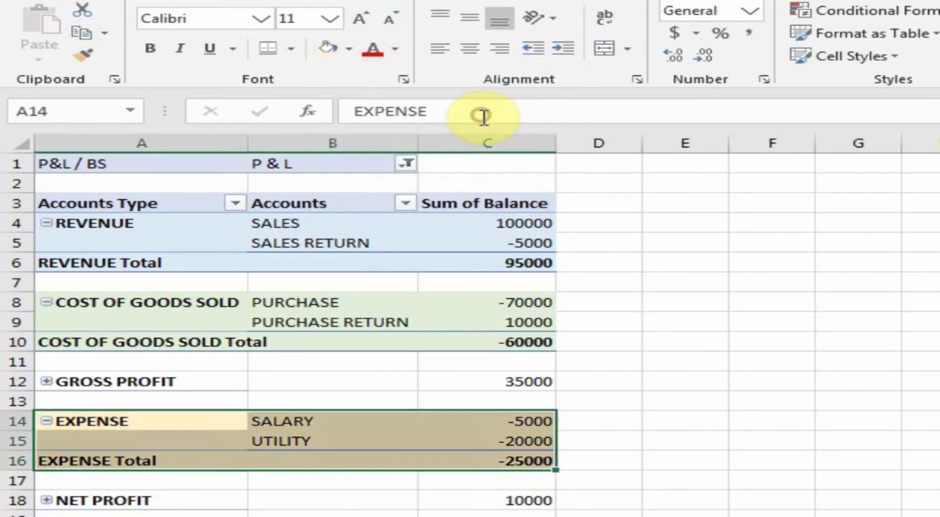
Step: Fill the GROSS PROFIT row A12:C12 yellow
{"action": "left_click", "coordinate": [181, 404]}
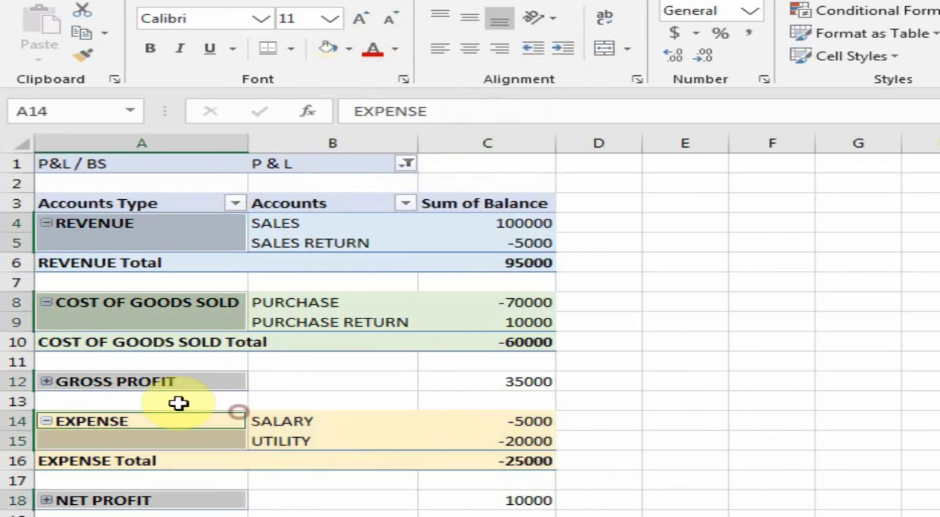
{"action": "left_click", "coordinate": [133, 418]}
{"action": "left_click_drag", "start_coordinate": [125, 384], "coordinate": [496, 370]}
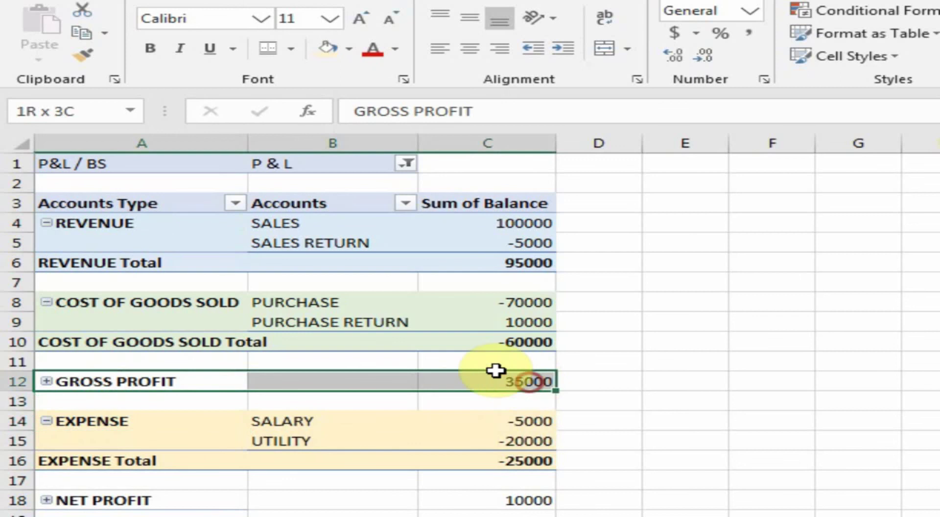
{"action": "left_click", "coordinate": [353, 50]}
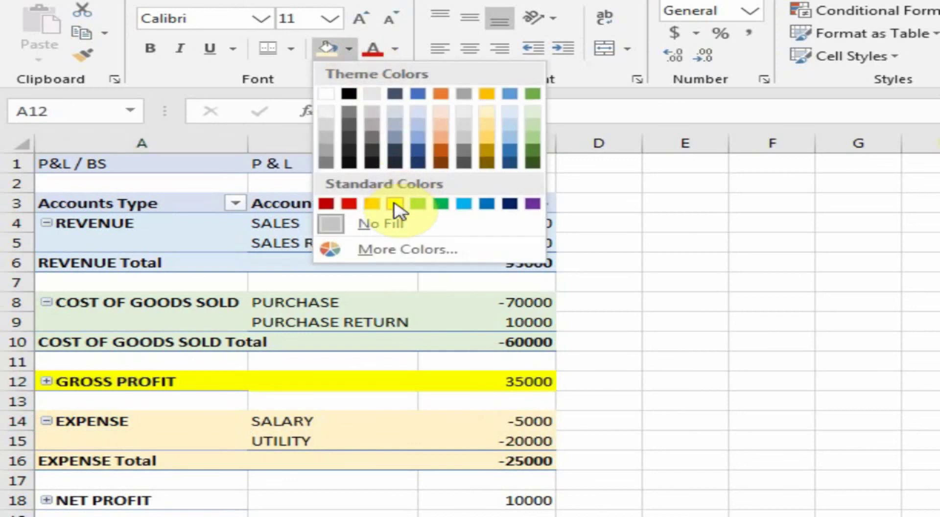
{"action": "left_click", "coordinate": [394, 205]}
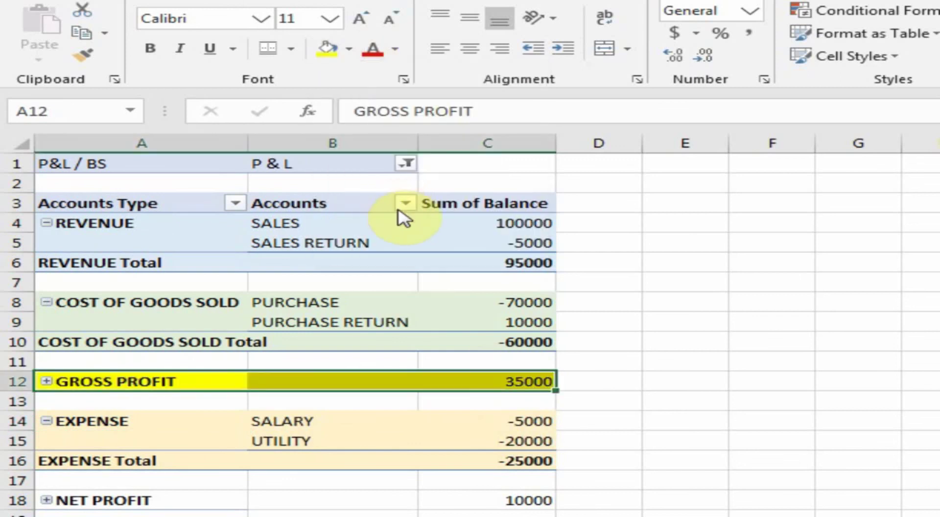
{"action": "left_click", "coordinate": [291, 49]}
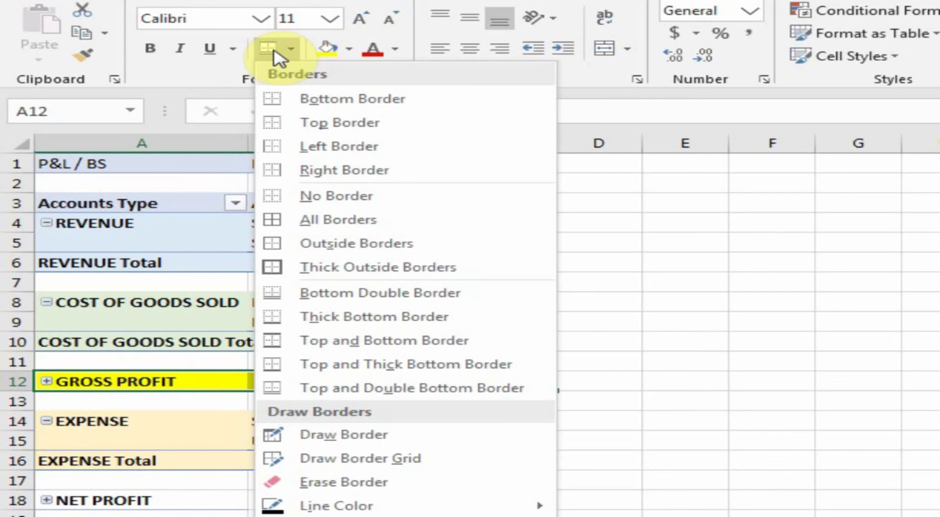
Step: Give the GROSS PROFIT row and the NET PROFIT row A18:C18 top and double-bottom borders
{"action": "left_click", "coordinate": [470, 387]}
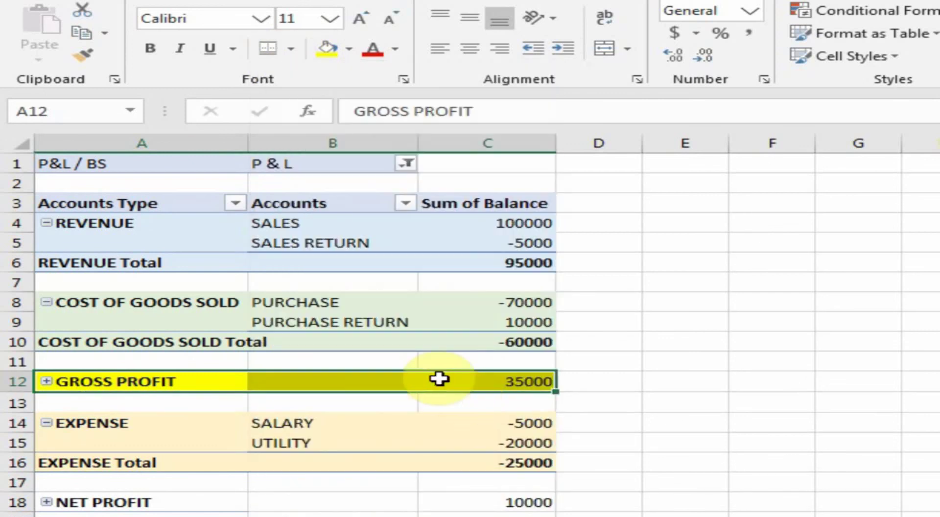
{"action": "left_click", "coordinate": [232, 504]}
{"action": "left_click_drag", "start_coordinate": [185, 500], "coordinate": [503, 500]}
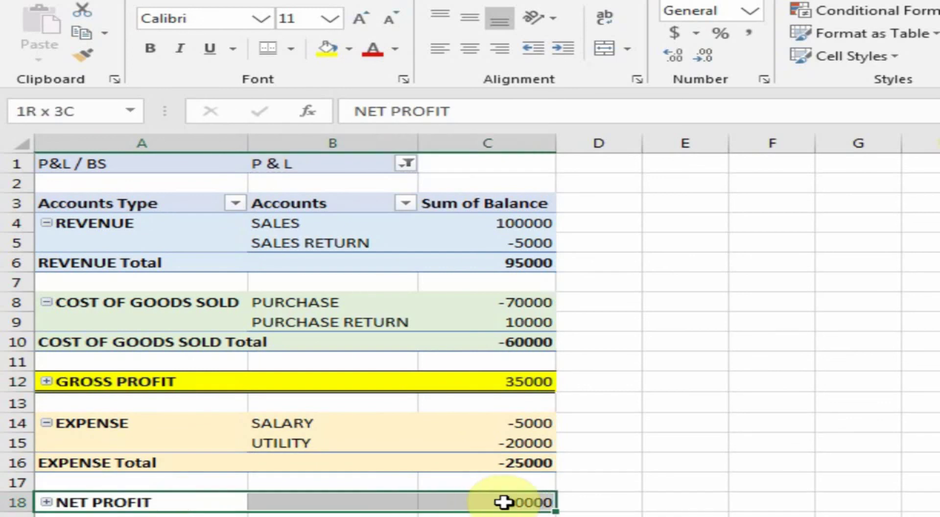
{"action": "left_click", "coordinate": [324, 52]}
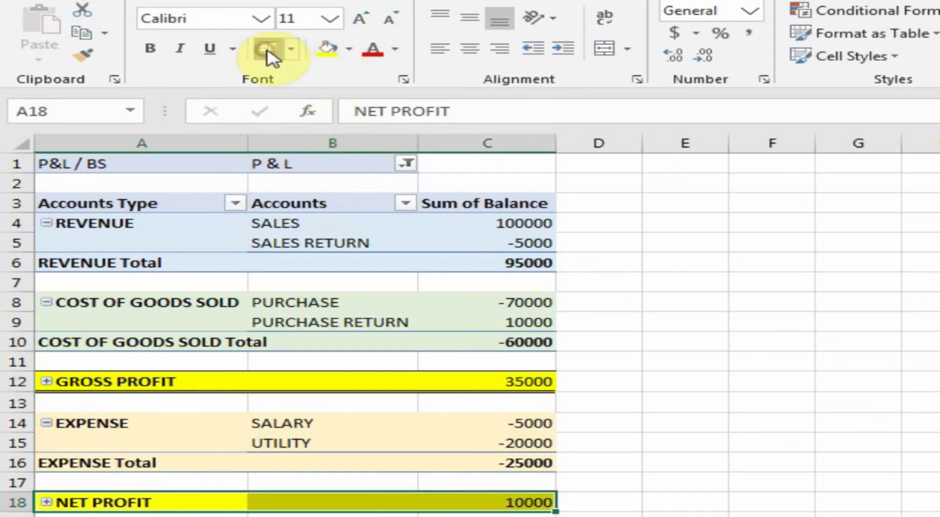
{"action": "left_click", "coordinate": [270, 49]}
{"action": "left_click", "coordinate": [651, 439]}
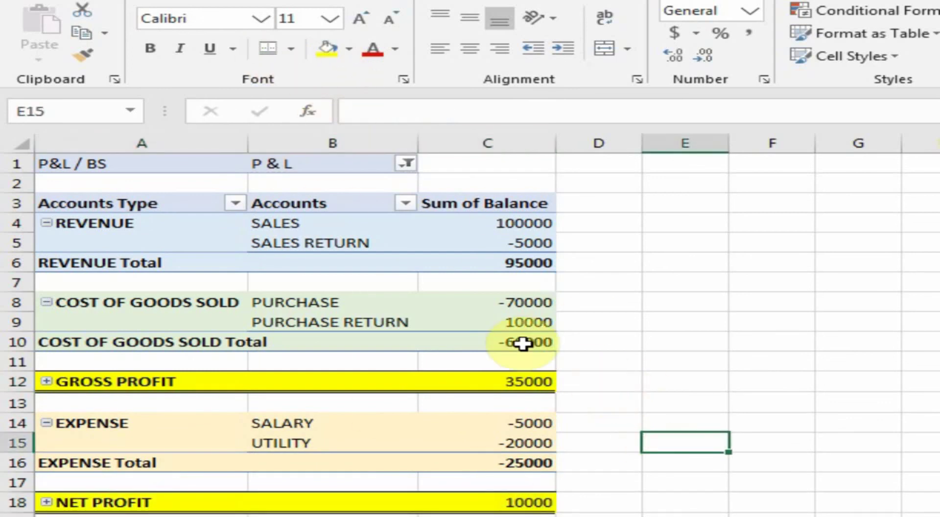
Step: Bold the GROSS PROFIT value in C12 and review the finished NET PROFIT row
{"action": "left_click", "coordinate": [338, 361]}
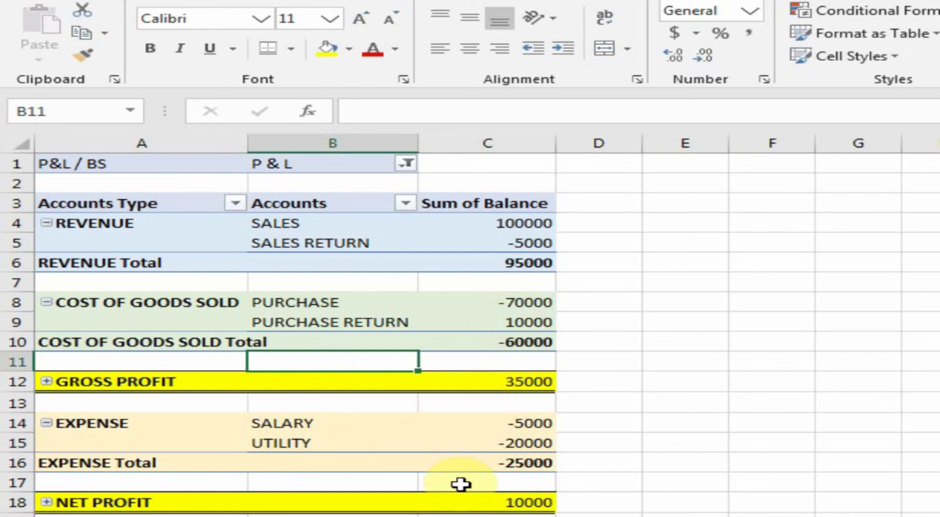
{"action": "left_click", "coordinate": [512, 501]}
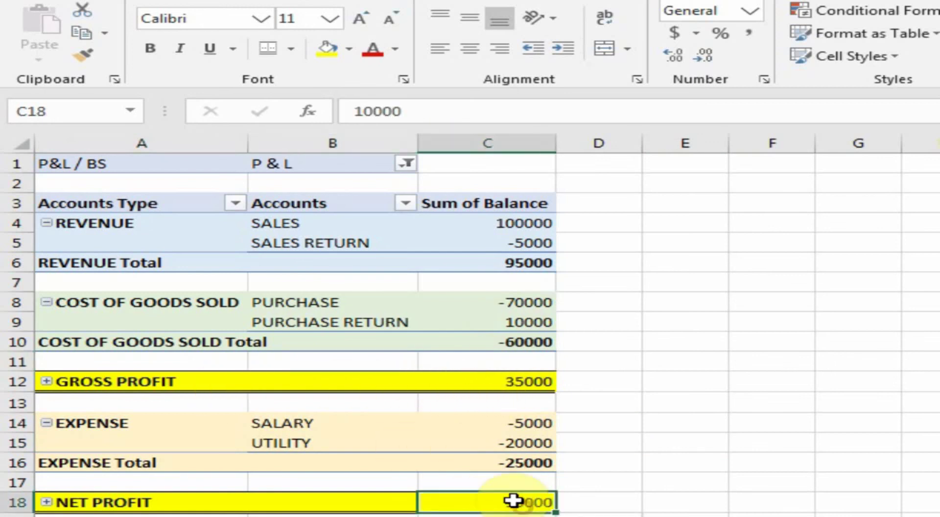
{"action": "left_click", "coordinate": [517, 381]}
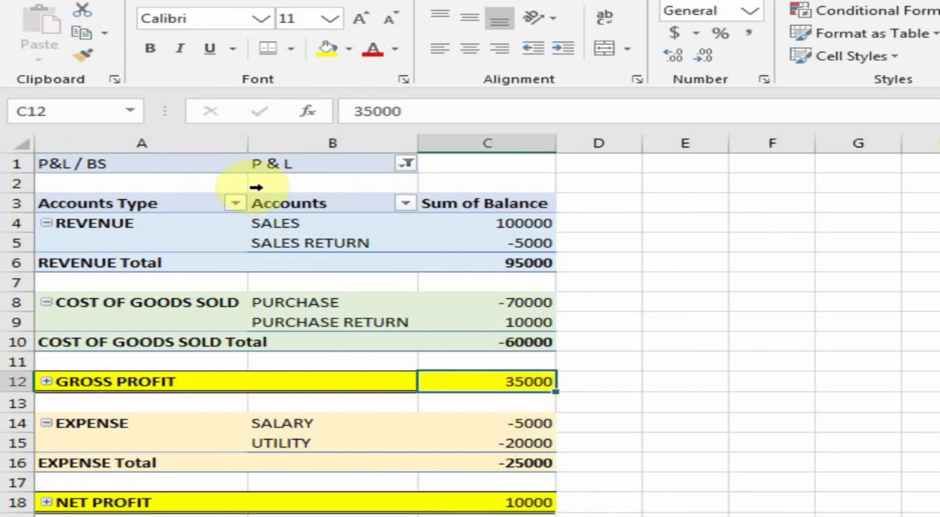
{"action": "left_click", "coordinate": [152, 48]}
{"action": "left_click", "coordinate": [529, 507]}
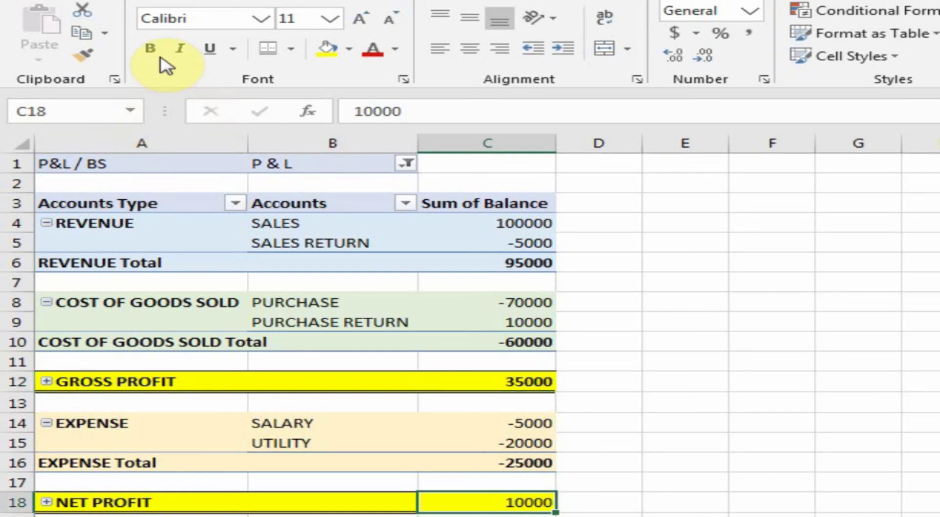
{"action": "left_click", "coordinate": [612, 194]}
{"action": "left_click", "coordinate": [437, 359]}
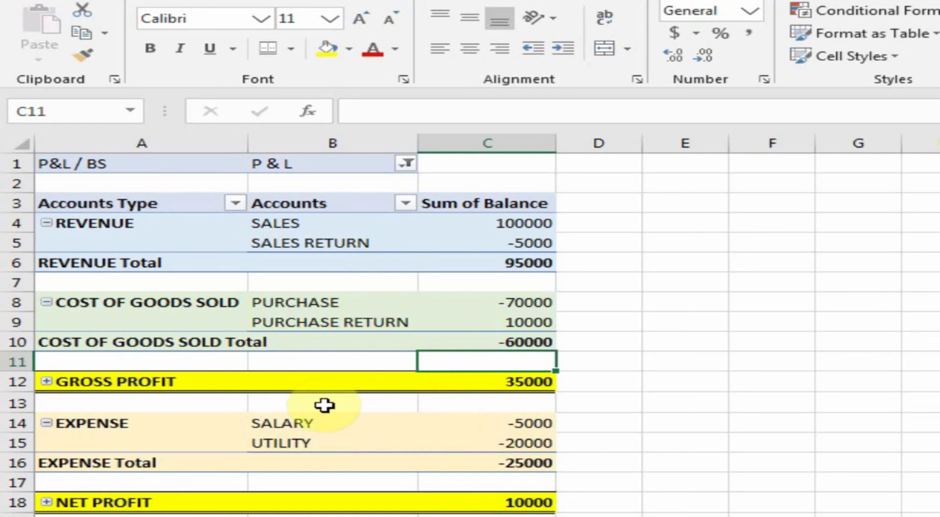
{"action": "left_click", "coordinate": [166, 508]}
{"action": "left_click", "coordinate": [528, 502]}
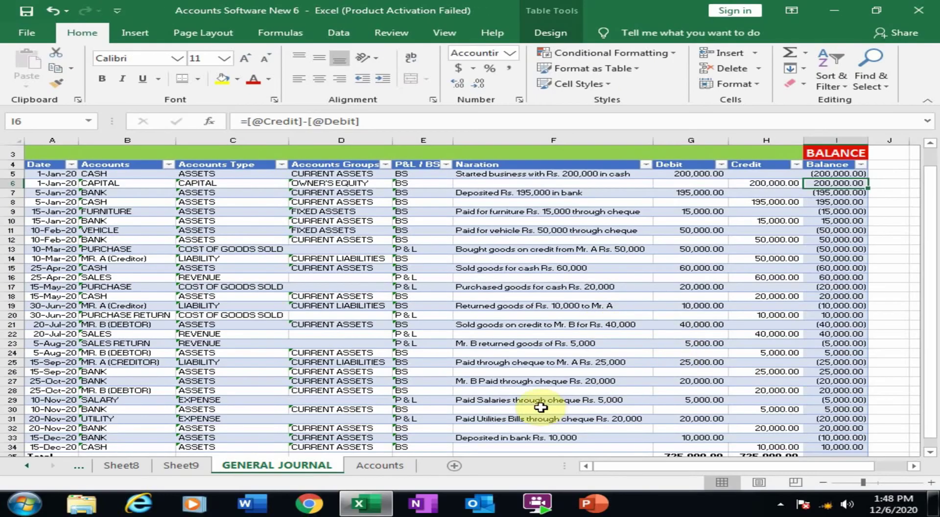
Step: Enter 10000 as the salary entry's debit and credit amounts in the GENERAL JOURNAL
{"action": "left_click", "coordinate": [520, 403]}
{"action": "left_click", "coordinate": [684, 403]}
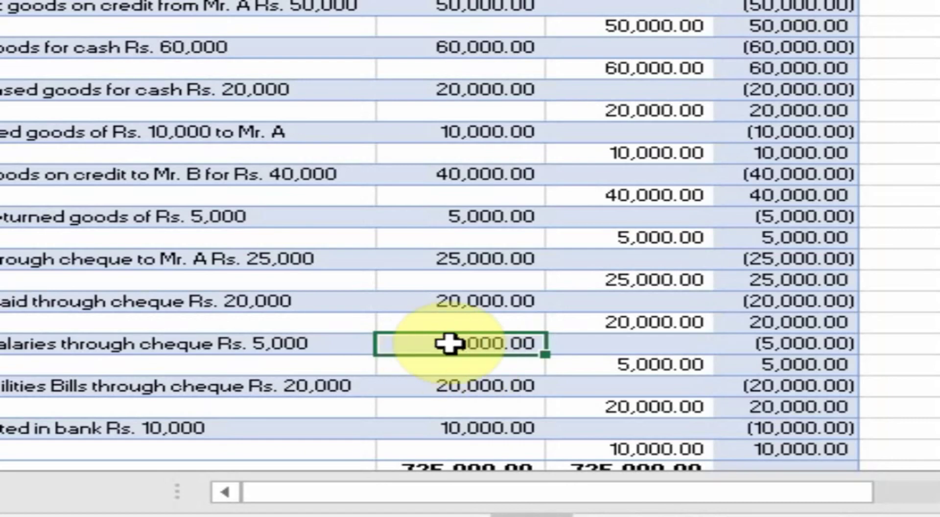
{"action": "type", "text": "1"}
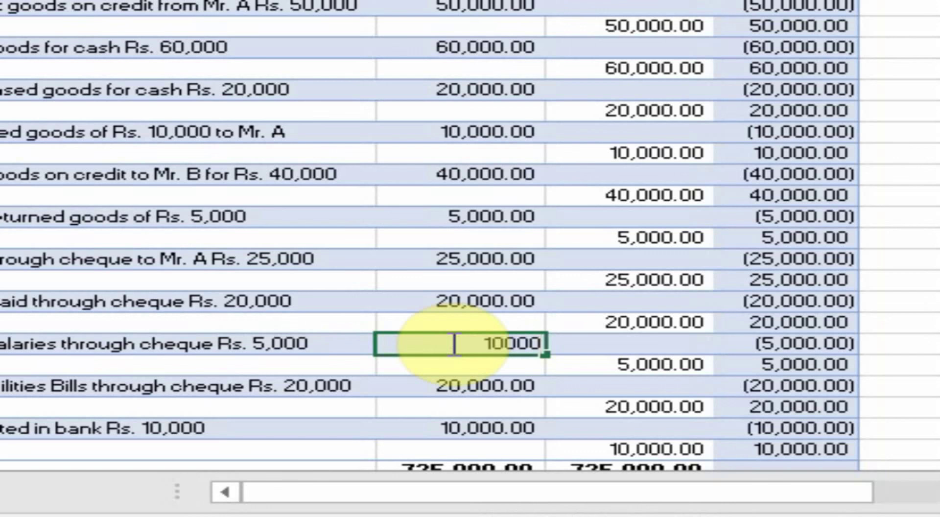
{"action": "key", "text": "Return"}
{"action": "key", "text": "Down"}
{"action": "key", "text": "Up"}
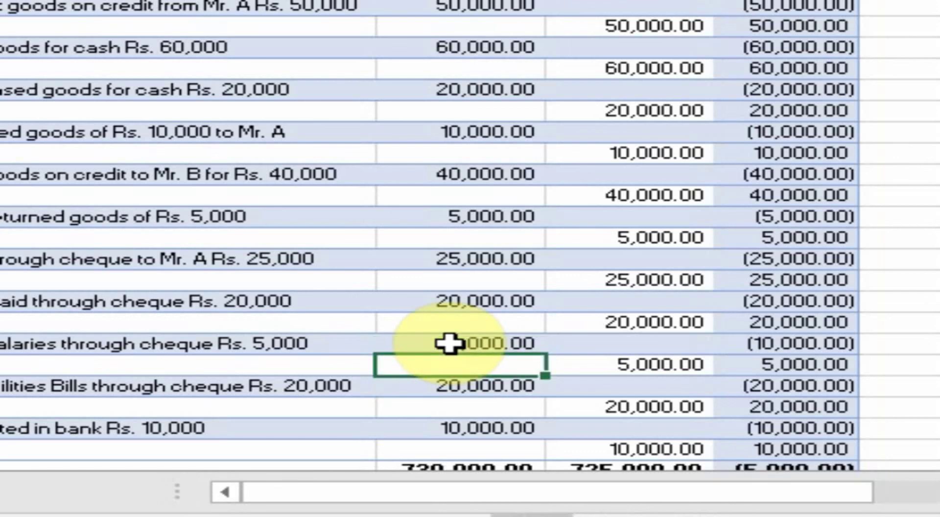
{"action": "key", "text": "Right"}
{"action": "type", "text": "100"}
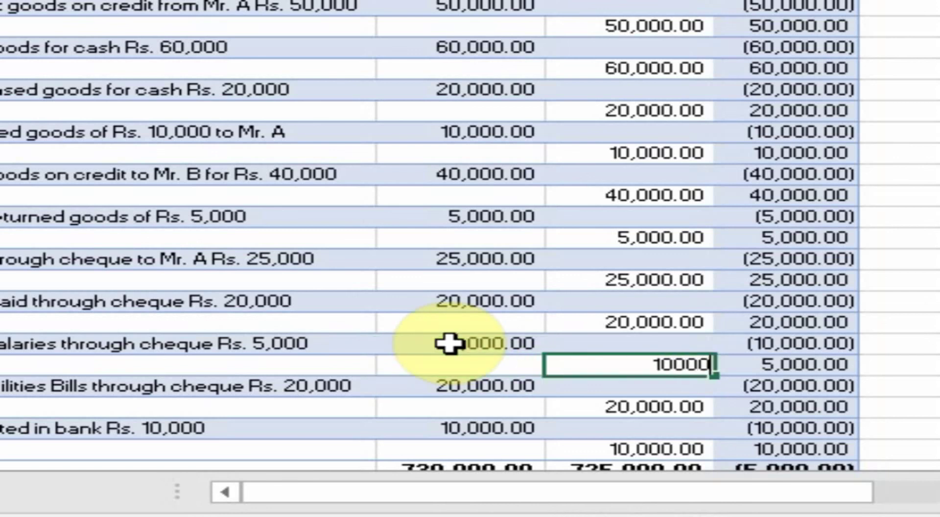
{"action": "key", "text": "Return"}
{"action": "left_click", "coordinate": [429, 343]}
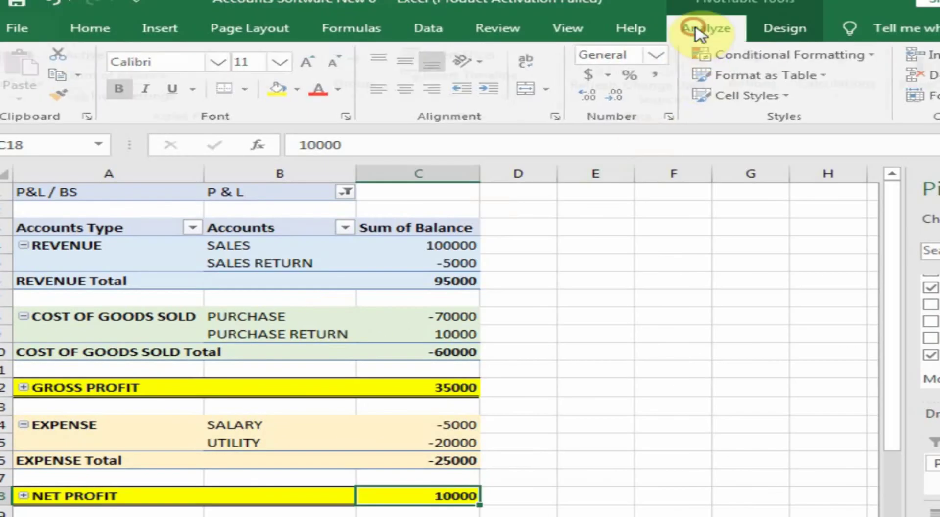
Step: Refresh the P&L pivot from the journal and confirm GROSS PROFIT stays 35000
{"action": "left_click", "coordinate": [704, 32]}
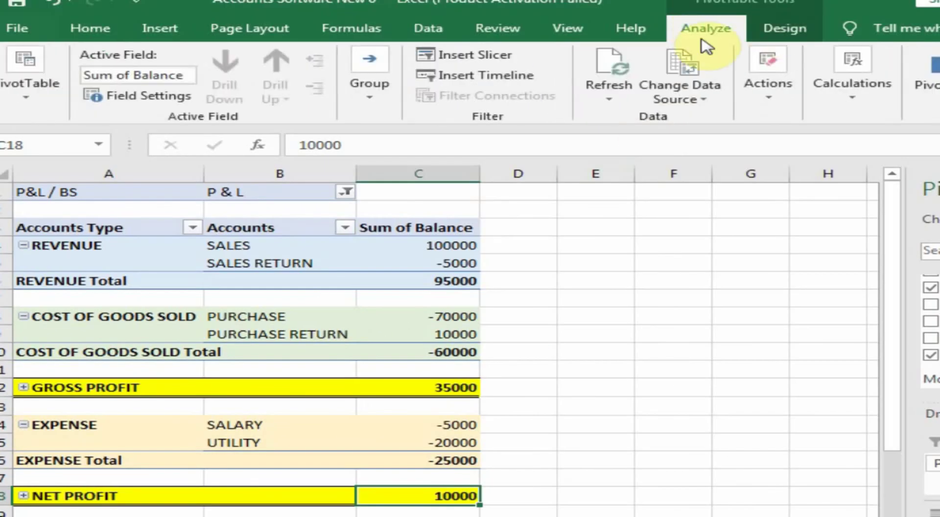
{"action": "left_click", "coordinate": [611, 98]}
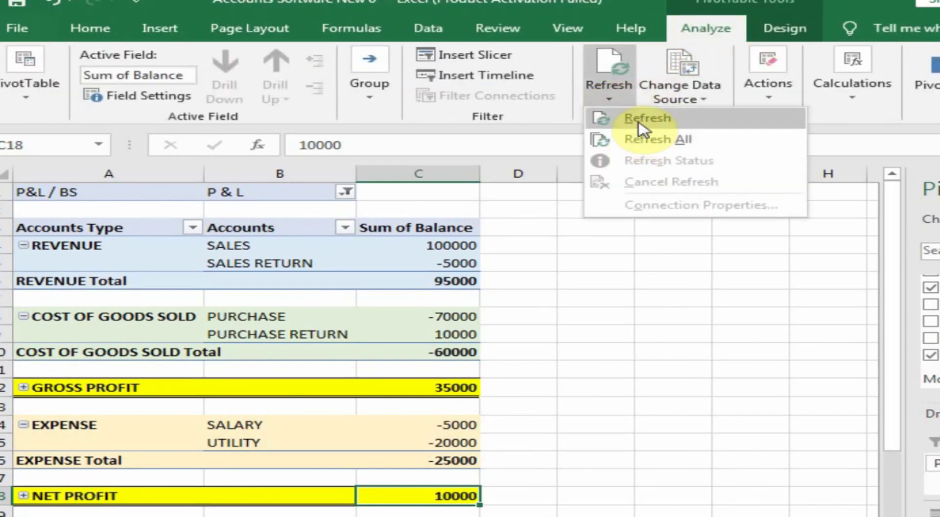
{"action": "left_click", "coordinate": [641, 125]}
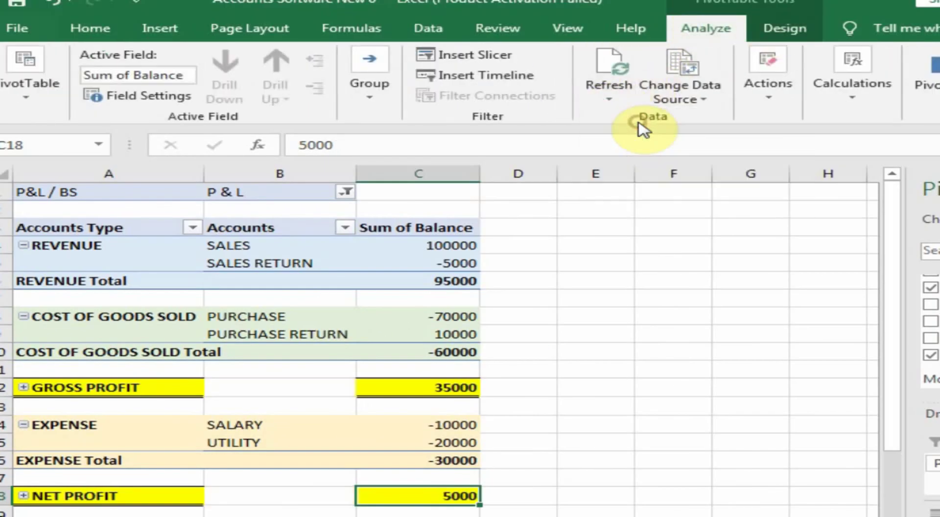
{"action": "left_click", "coordinate": [154, 387]}
{"action": "left_click", "coordinate": [440, 388]}
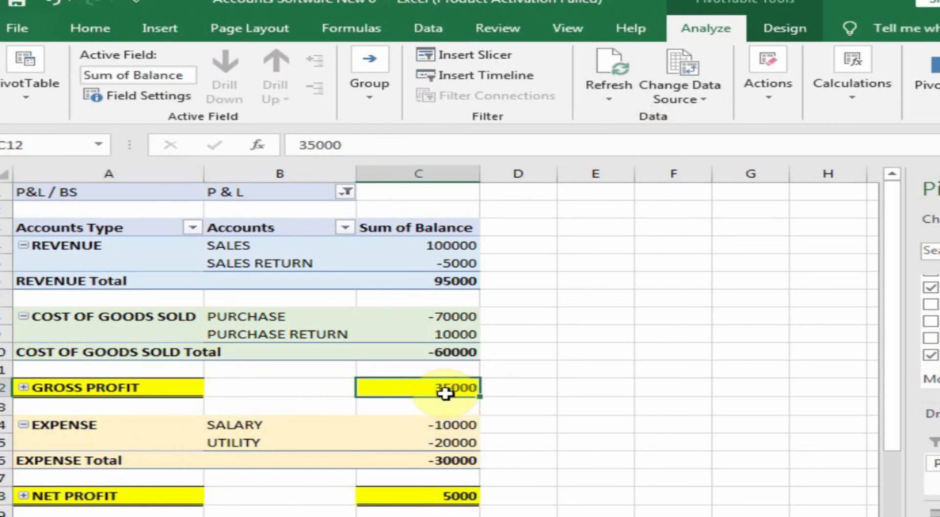
{"action": "mouse_move", "coordinate": [470, 388]}
Step: Verify SALARY now reads -10000 and NET PROFIT 5000, then switch to the GENERAL JOURNAL sheet
{"action": "left_click", "coordinate": [198, 496]}
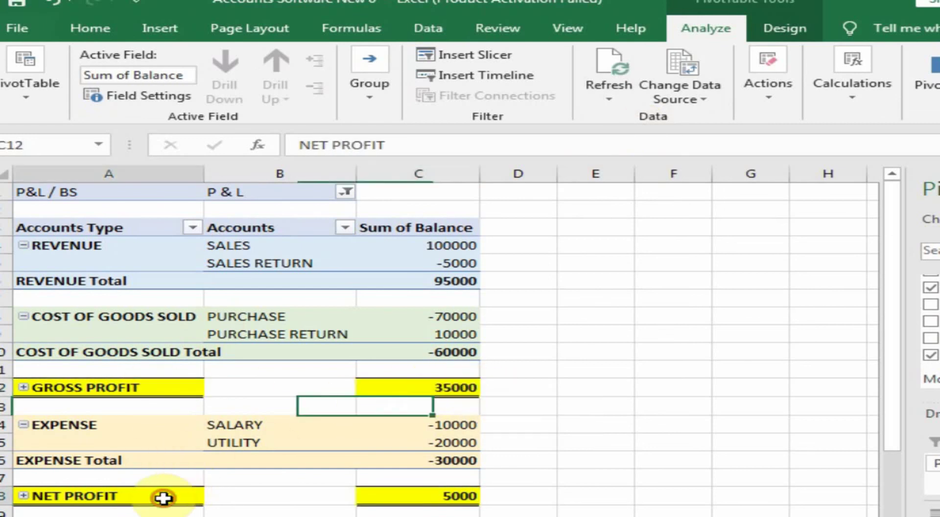
{"action": "left_click", "coordinate": [432, 498]}
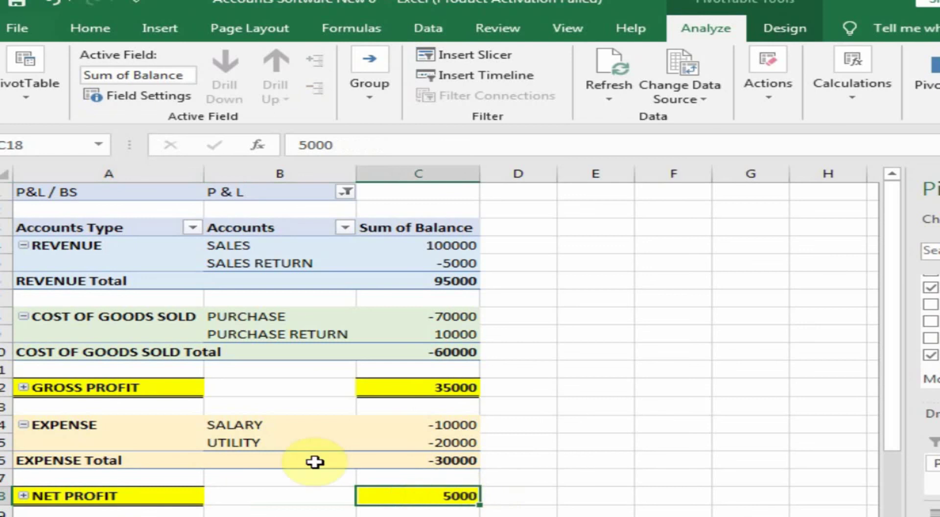
{"action": "left_click", "coordinate": [457, 424]}
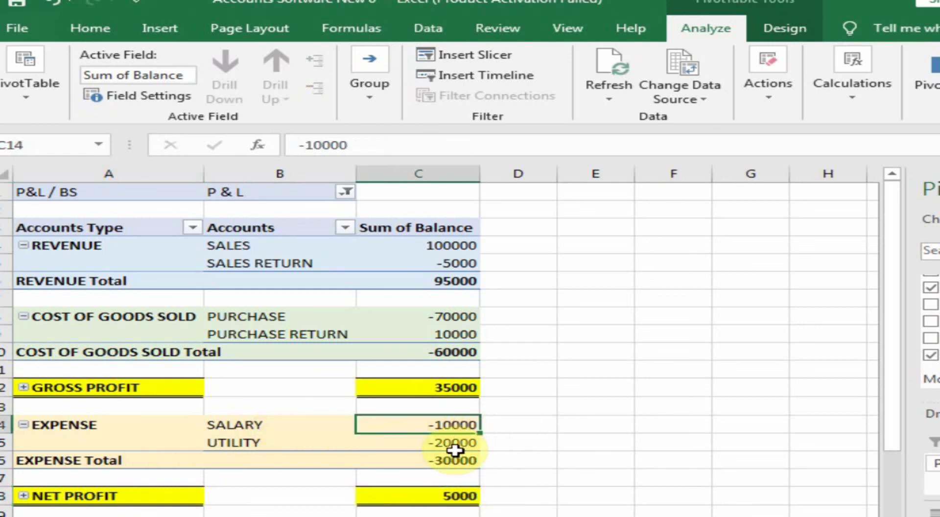
{"action": "left_click", "coordinate": [435, 504]}
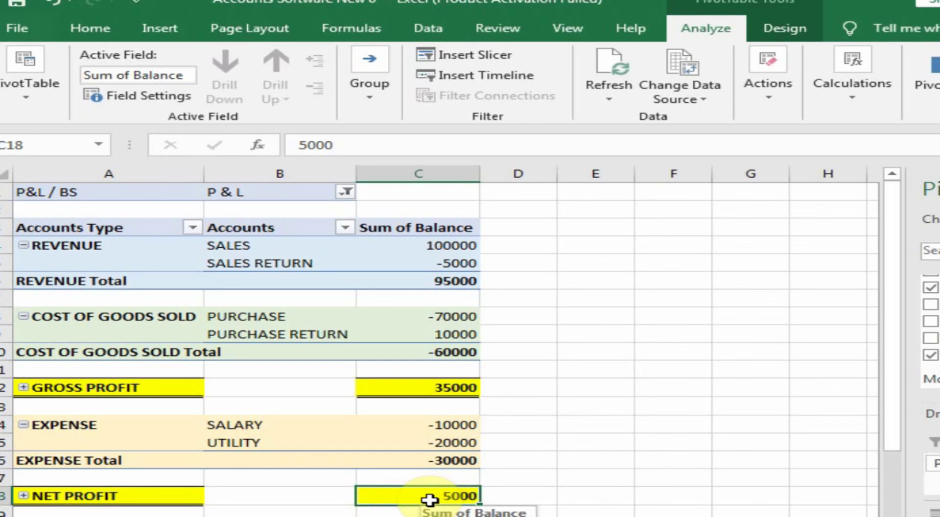
{"action": "key", "text": "ctrl+Page_Down"}
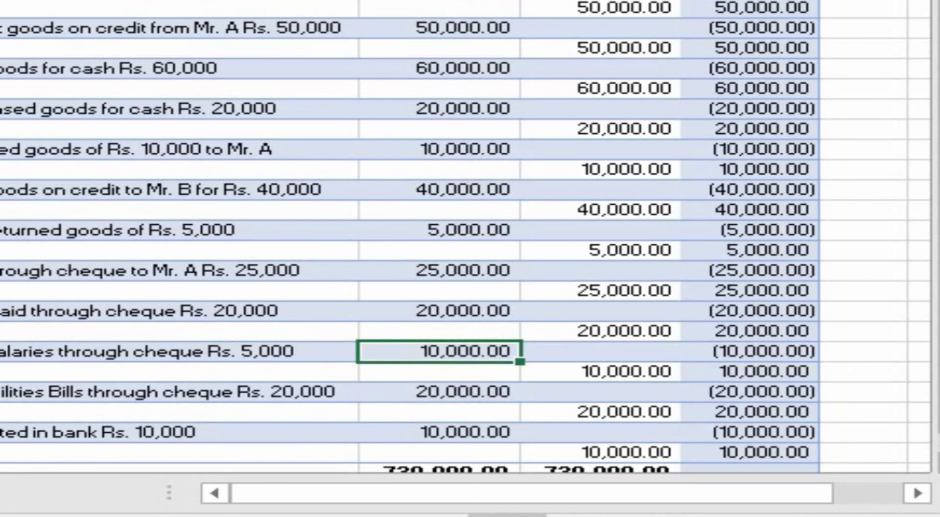
Step: Restore the salary entry's debit and credit amounts to 5000
{"action": "type", "text": "50"}
{"action": "key", "text": "Return"}
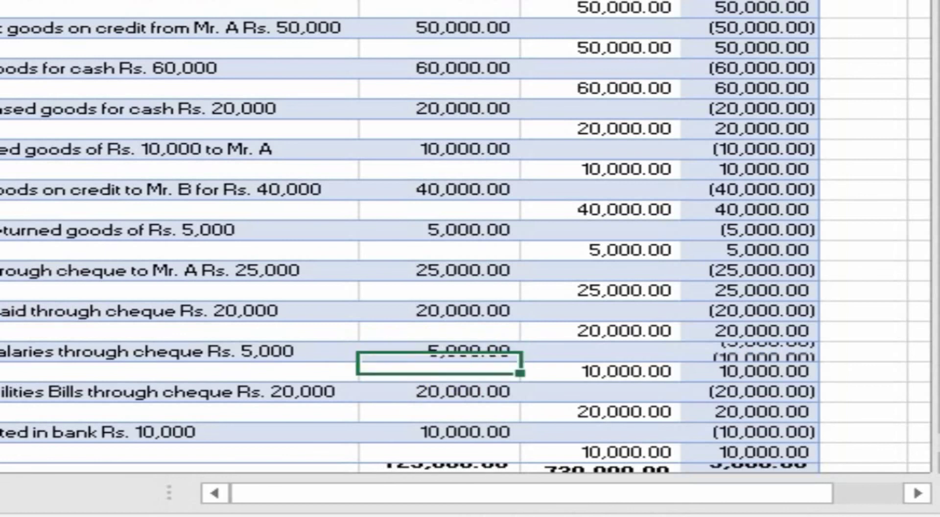
{"action": "left_click", "coordinate": [600, 371]}
{"action": "type", "text": "5"}
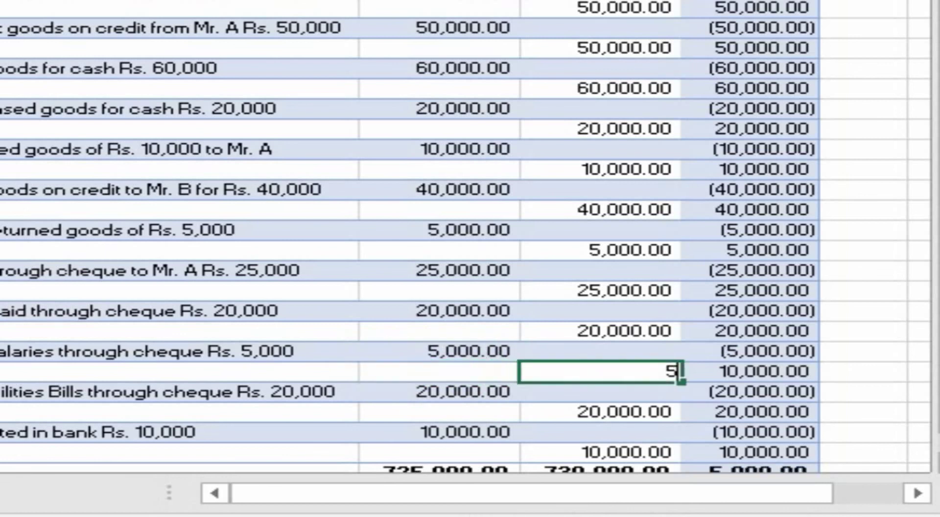
{"action": "type", "text": ",00"}
{"action": "key", "text": "Return"}
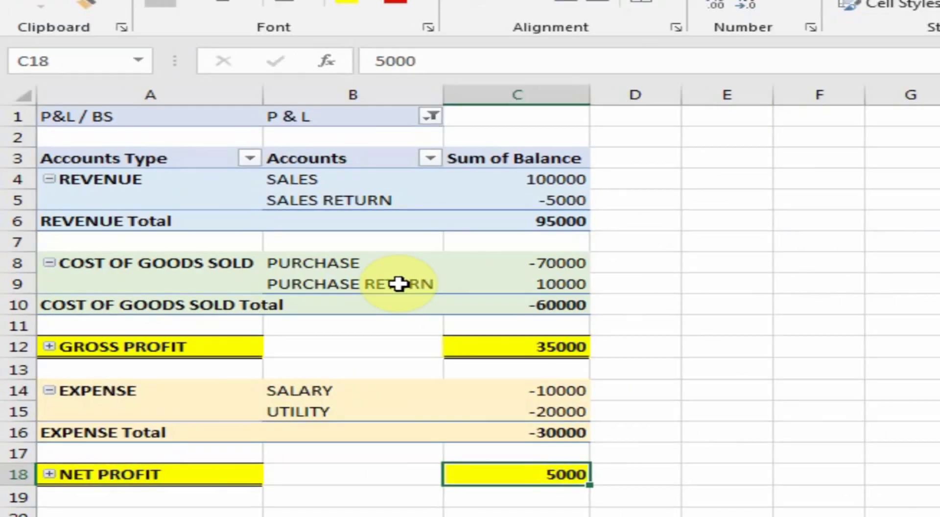
Step: Refresh the pivot from its shortcut menu and confirm SALARY -5000 and NET PROFIT 10000
{"action": "right_click", "coordinate": [460, 262]}
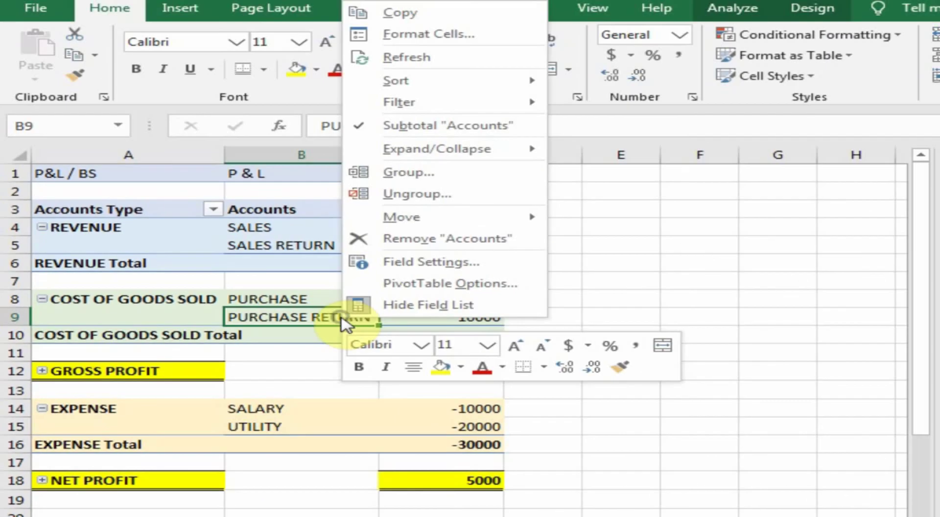
{"action": "left_click", "coordinate": [451, 58]}
{"action": "left_click", "coordinate": [440, 490]}
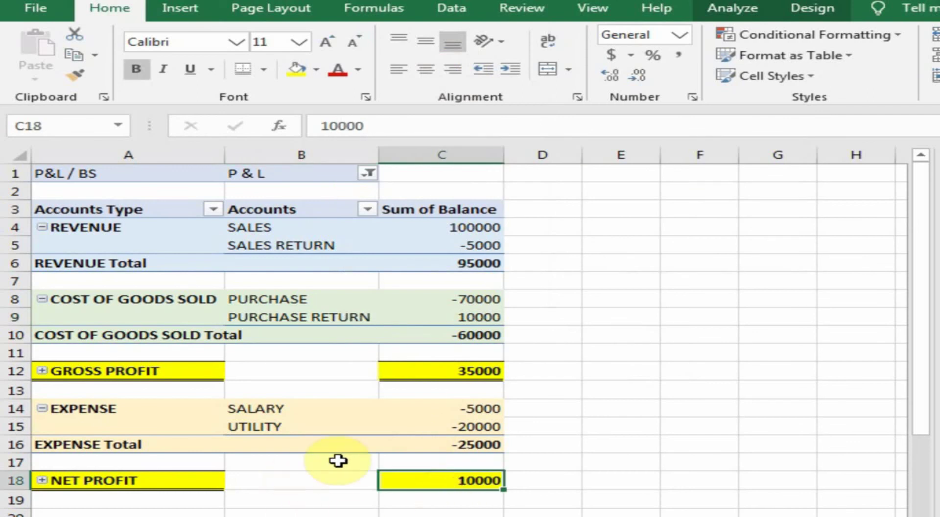
{"action": "left_click", "coordinate": [471, 408]}
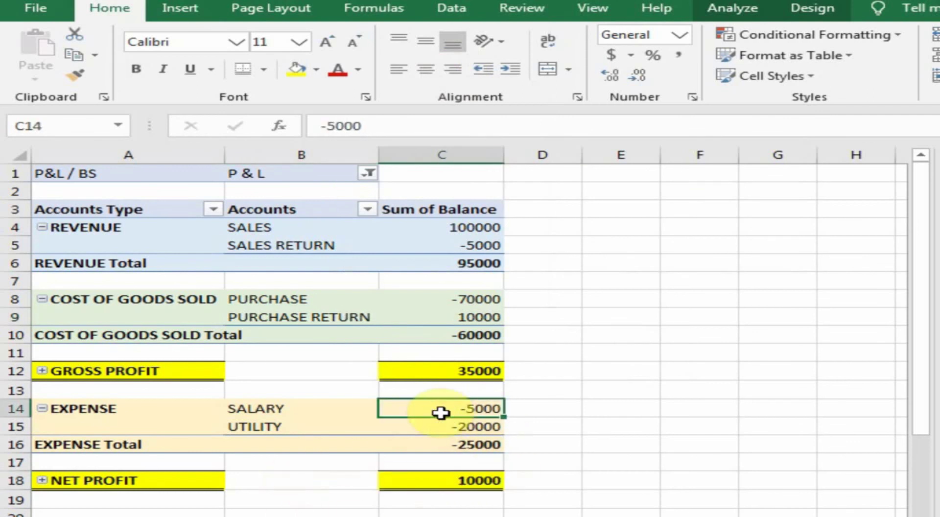
{"action": "left_click", "coordinate": [464, 487]}
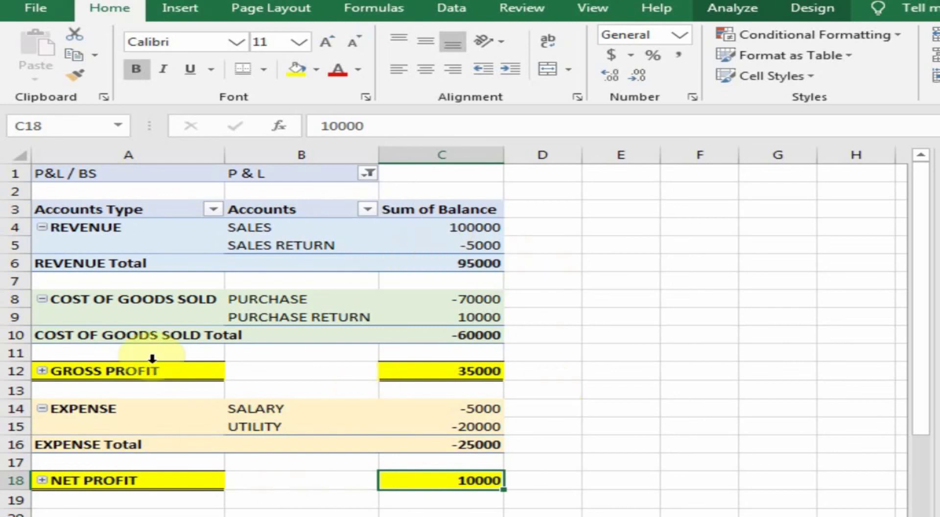
{"action": "mouse_move", "coordinate": [433, 259]}
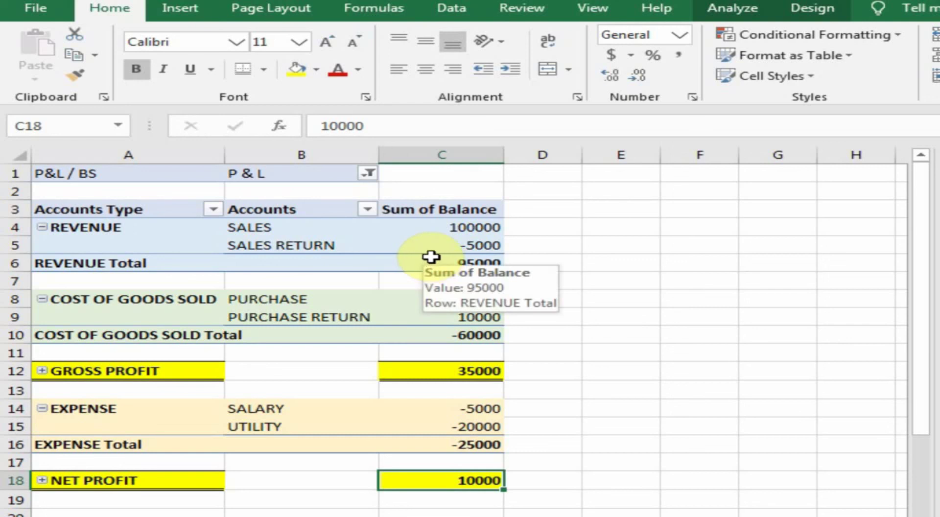
{"action": "mouse_move", "coordinate": [471, 250]}
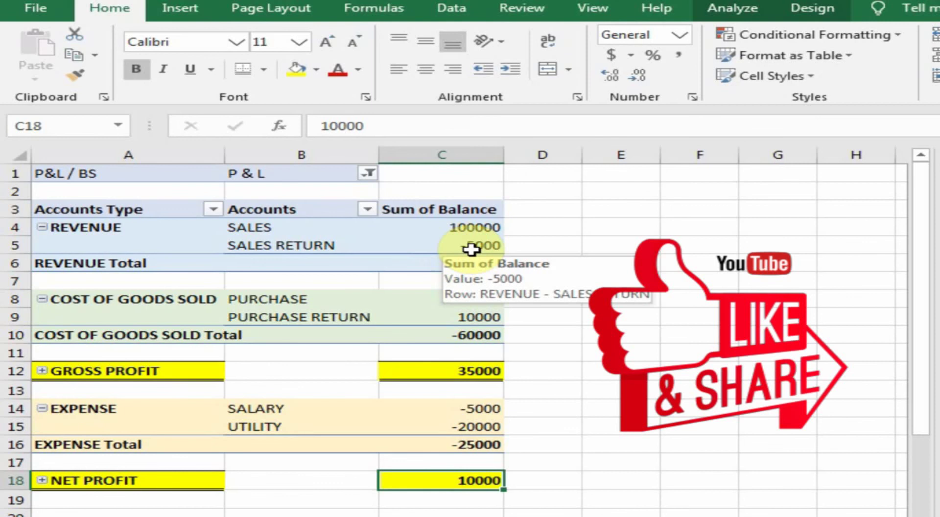